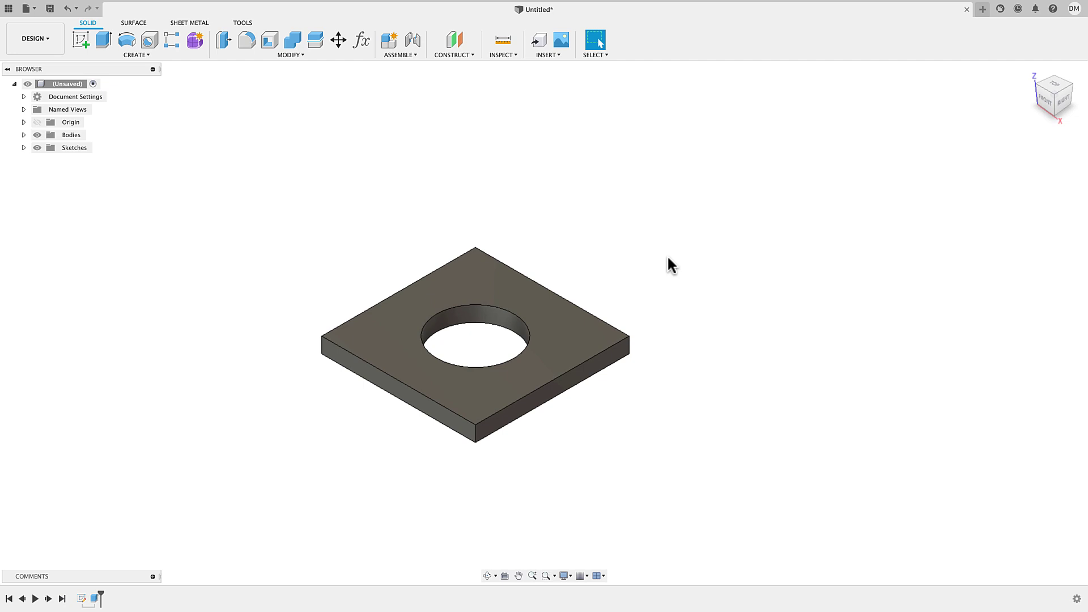
{"action": "mouse_move", "coordinate": [660, 397]}
{"action": "middle_mouse_down", "text": "shift"}
{"action": "mouse_move", "coordinate": [658, 340]}
{"action": "mouse_move", "coordinate": [648, 413]}
{"action": "middle_mouse_up", "text": "shift"}
{"action": "scroll", "coordinate": [577, 339], "scroll_direction": "up", "scroll_amount": 3}
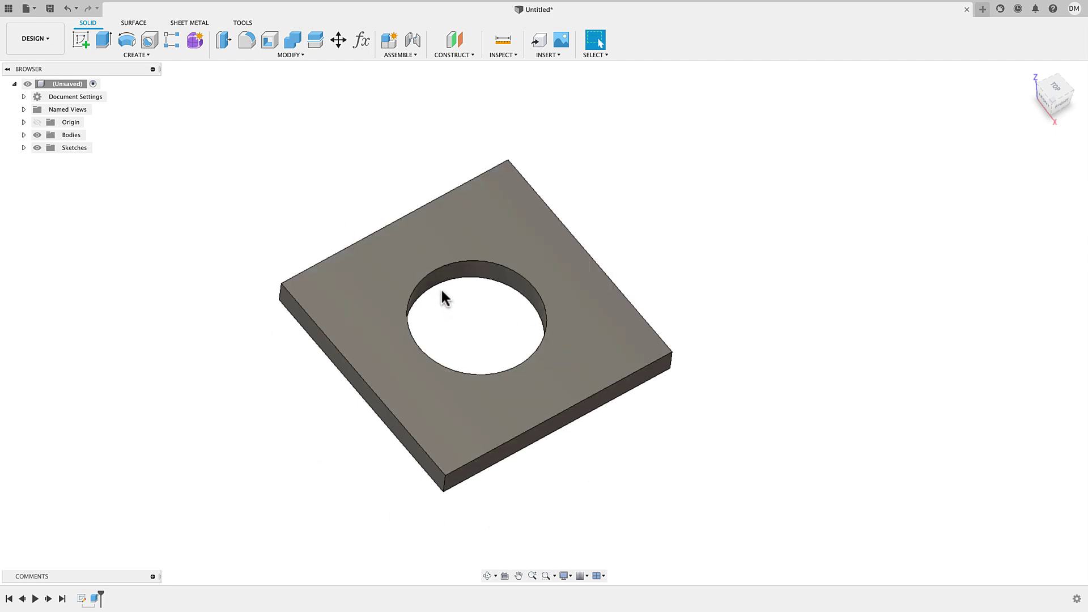
{"action": "scroll", "coordinate": [441, 291], "scroll_direction": "up", "scroll_amount": 1}
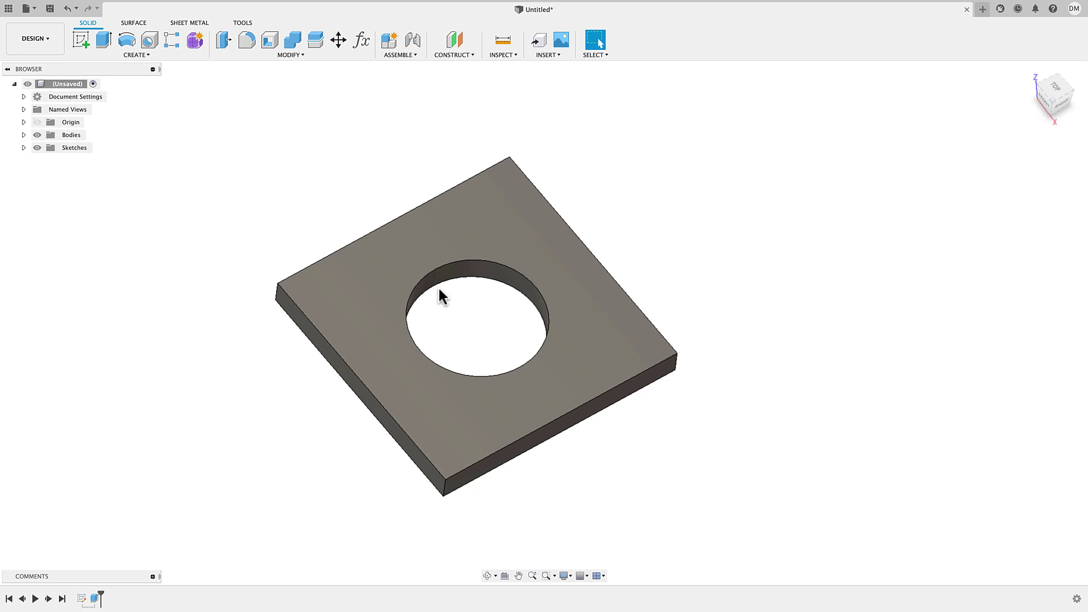
Create a new design and start a sketch on the horizontal origin plane.
{"action": "left_click", "coordinate": [983, 9]}
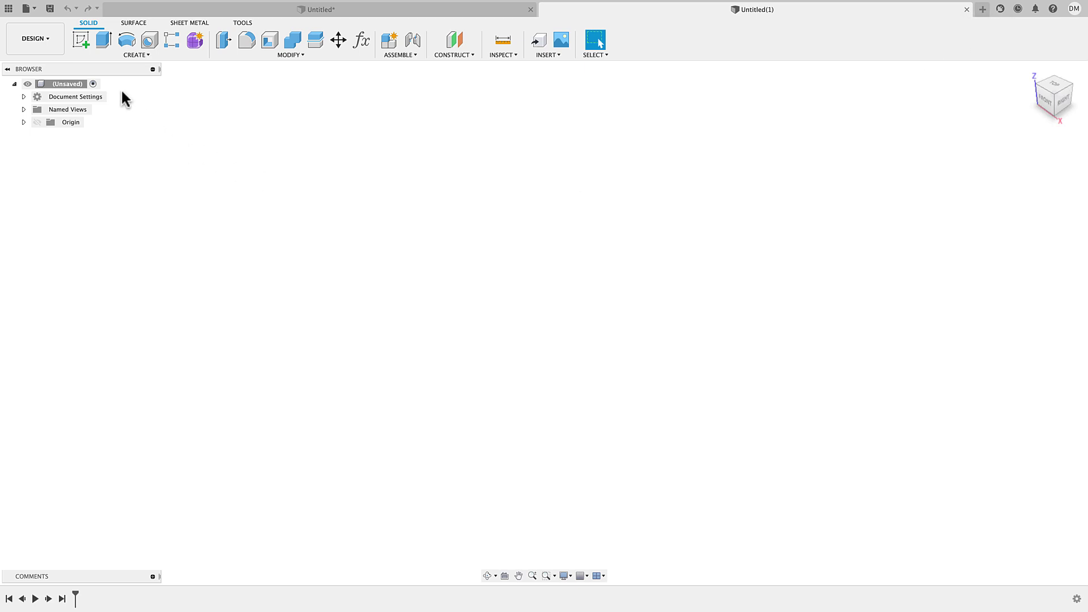
{"action": "left_click", "coordinate": [83, 39]}
{"action": "left_click", "coordinate": [601, 322]}
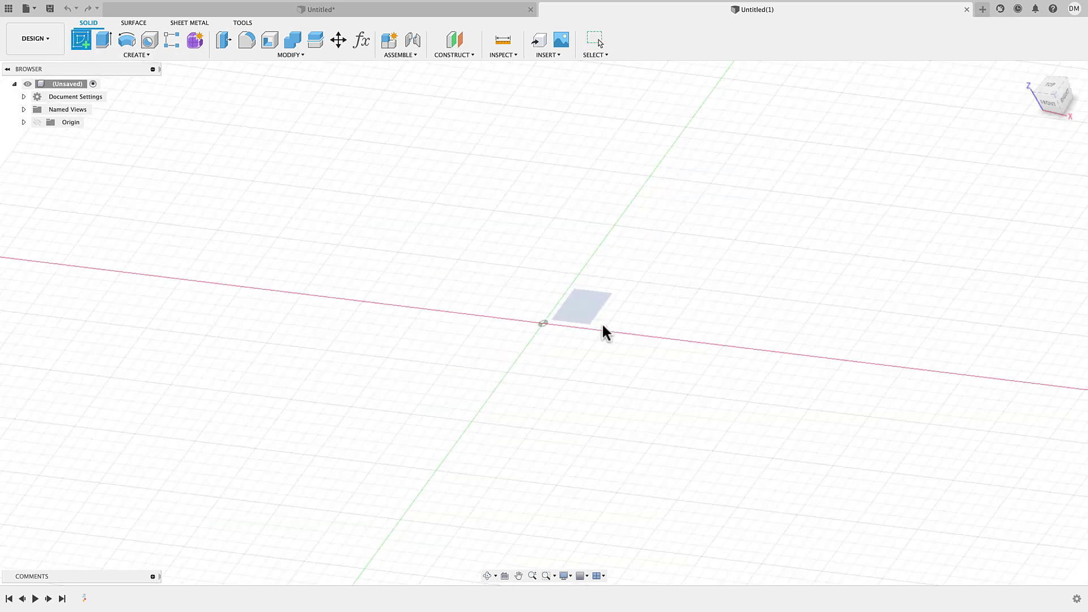
Draw a 50 by 50 mm two-point rectangle with its lower-left corner on the origin.
{"action": "left_click", "coordinate": [132, 55]}
{"action": "mouse_move", "coordinate": [121, 75]}
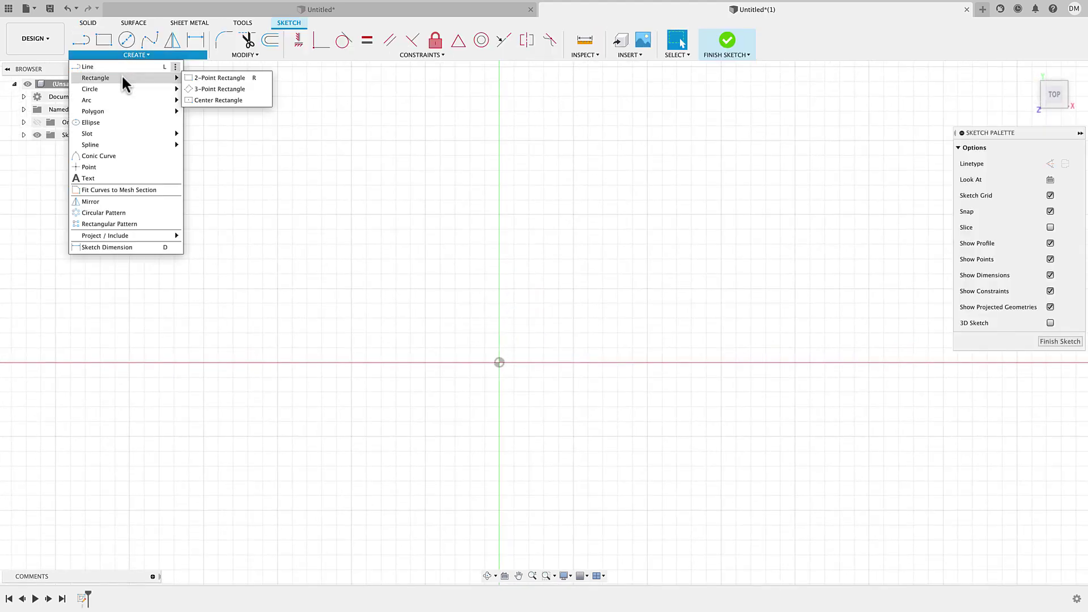
{"action": "left_click", "coordinate": [215, 76]}
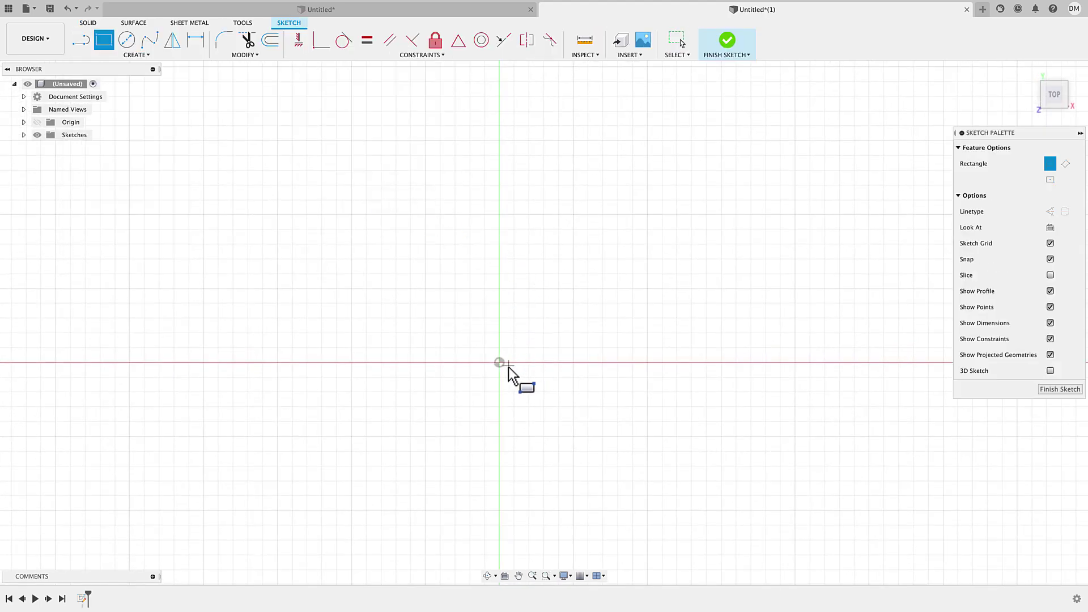
{"action": "left_click", "coordinate": [500, 364]}
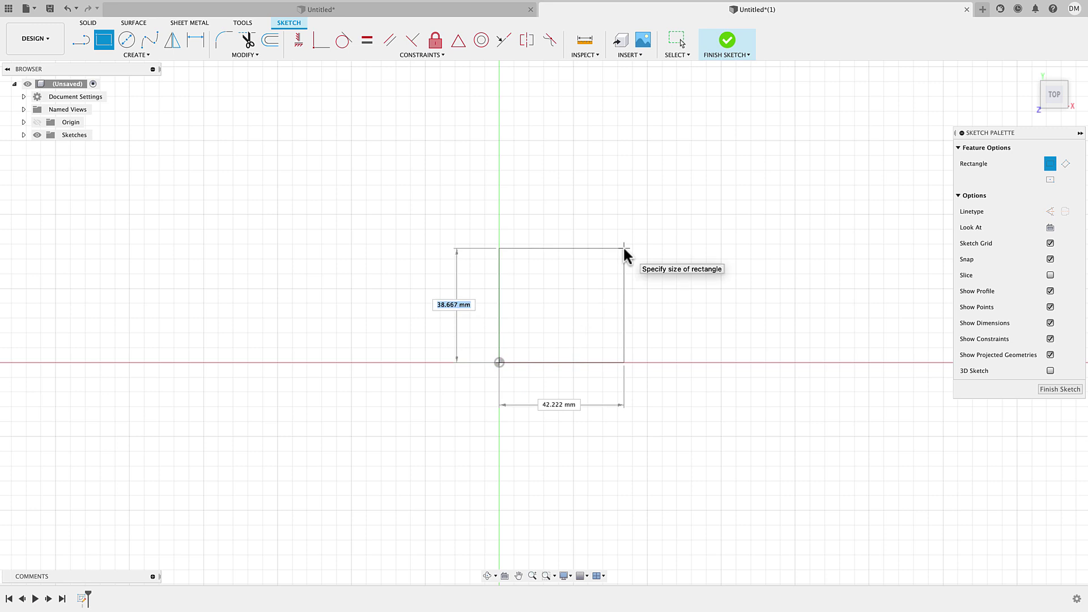
{"action": "type", "text": "50"}
{"action": "key", "text": "Tab"}
{"action": "type", "text": "50"}
{"action": "key", "text": "Tab"}
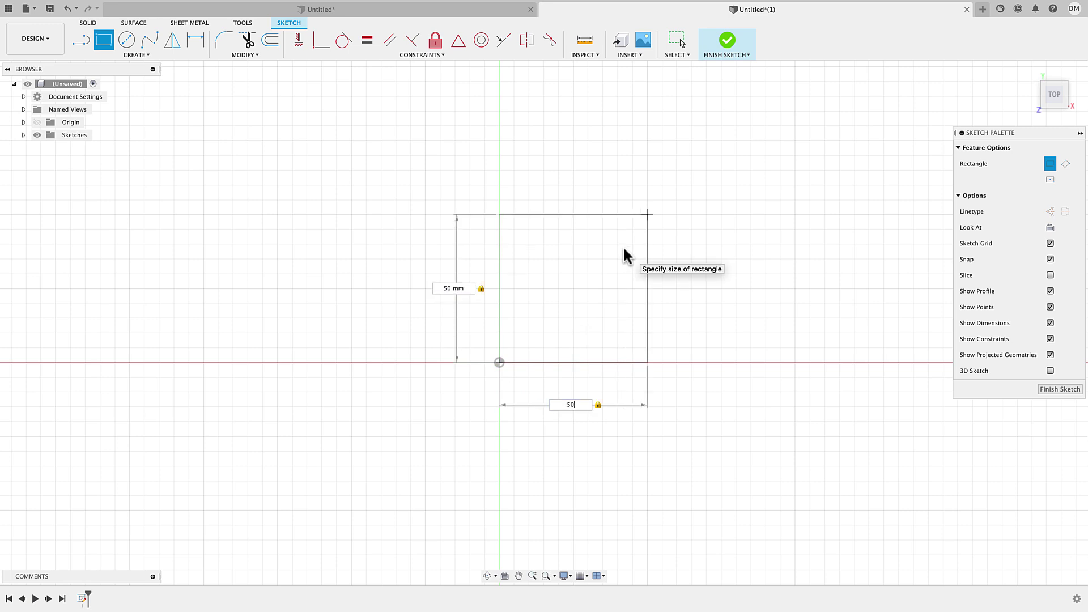
{"action": "key", "text": "Return"}
{"action": "key", "text": "Escape"}
Draw a 25 mm diameter circle outside the square, beside its right edge.
{"action": "middle_click_drag", "start_coordinate": [623, 249], "coordinate": [580, 275]}
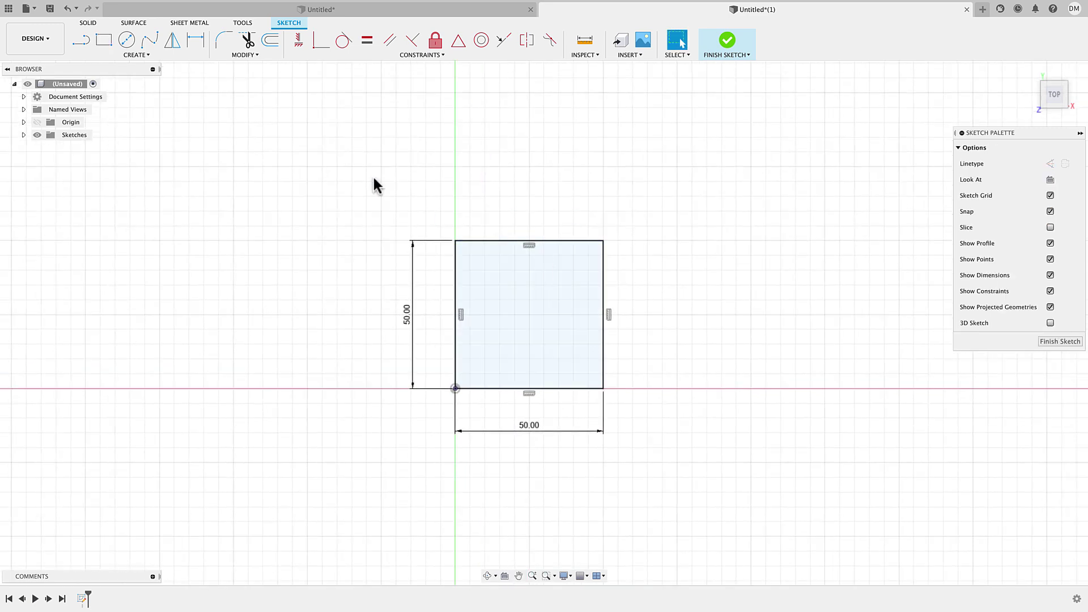
{"action": "left_click", "coordinate": [161, 57]}
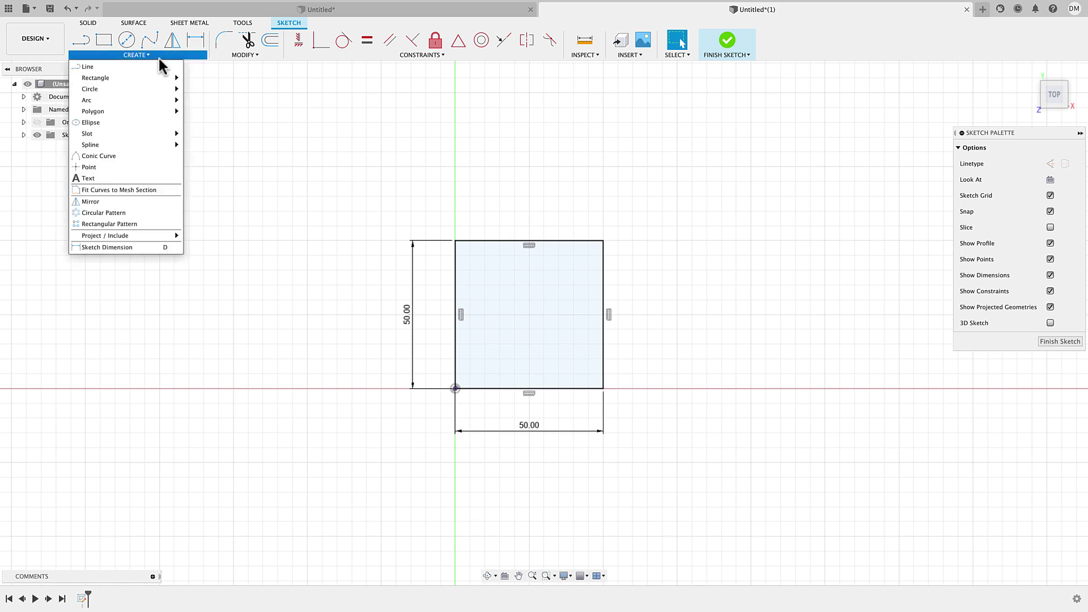
{"action": "mouse_move", "coordinate": [148, 89]}
{"action": "left_click", "coordinate": [198, 89]}
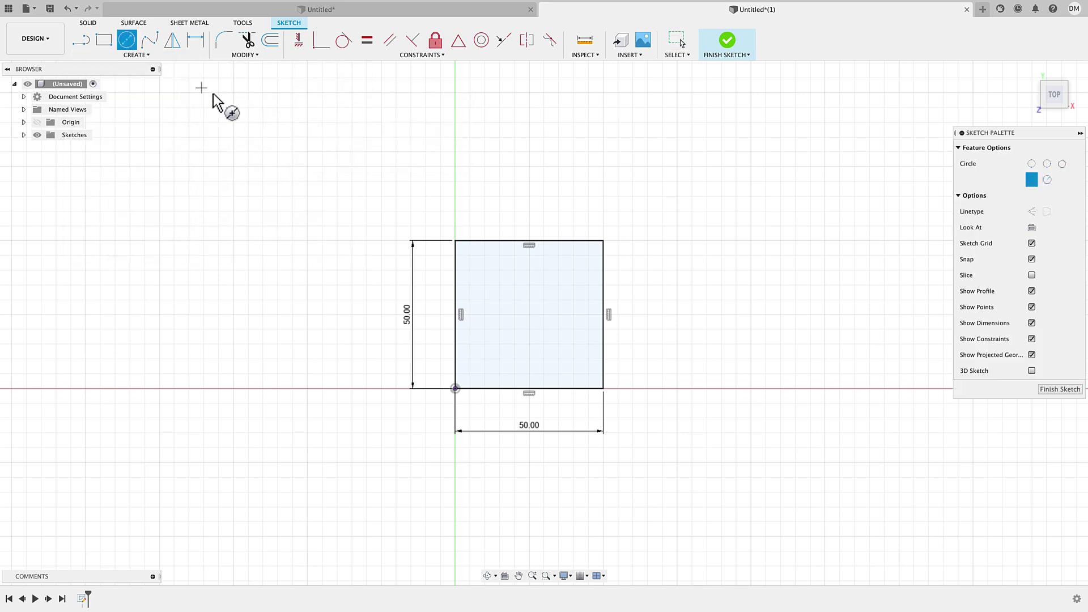
{"action": "middle_click_drag", "start_coordinate": [585, 319], "coordinate": [511, 287]}
{"action": "left_click", "coordinate": [620, 283]}
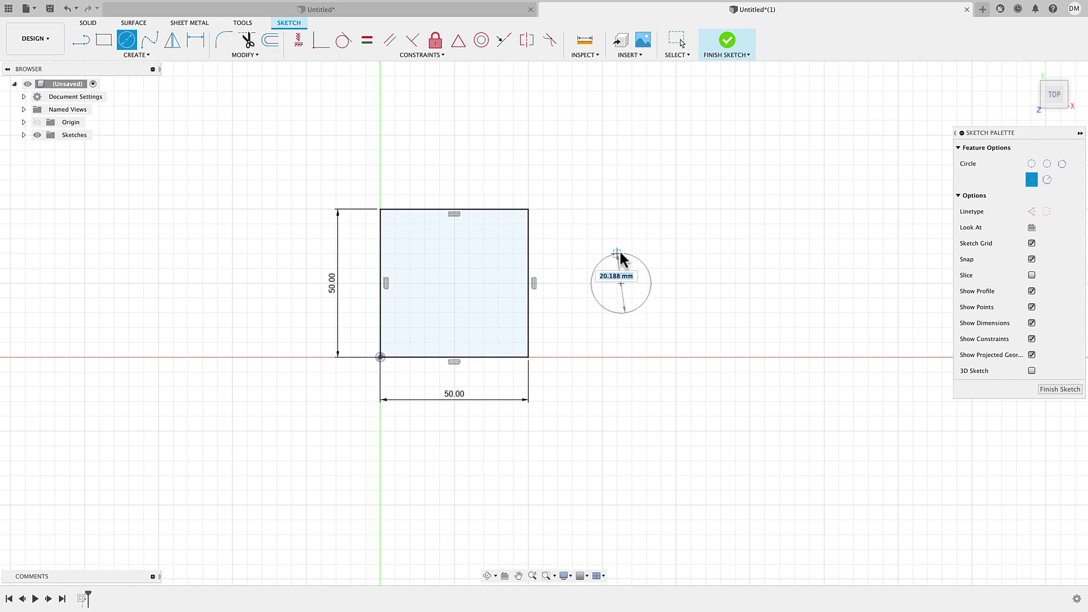
{"action": "type", "text": "25"}
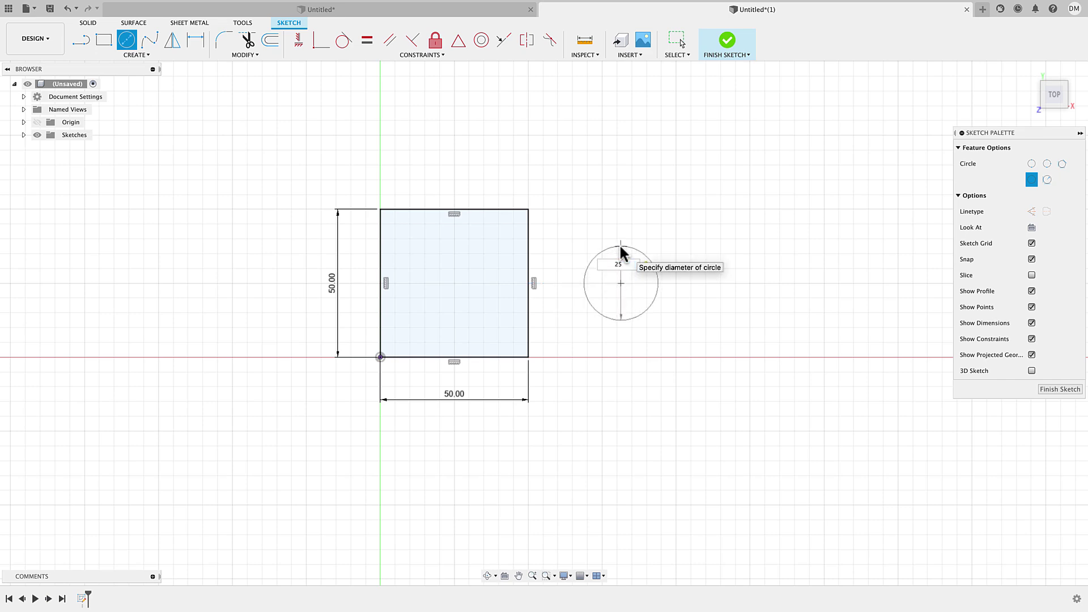
{"action": "key", "text": "Return"}
{"action": "key", "text": "Escape"}
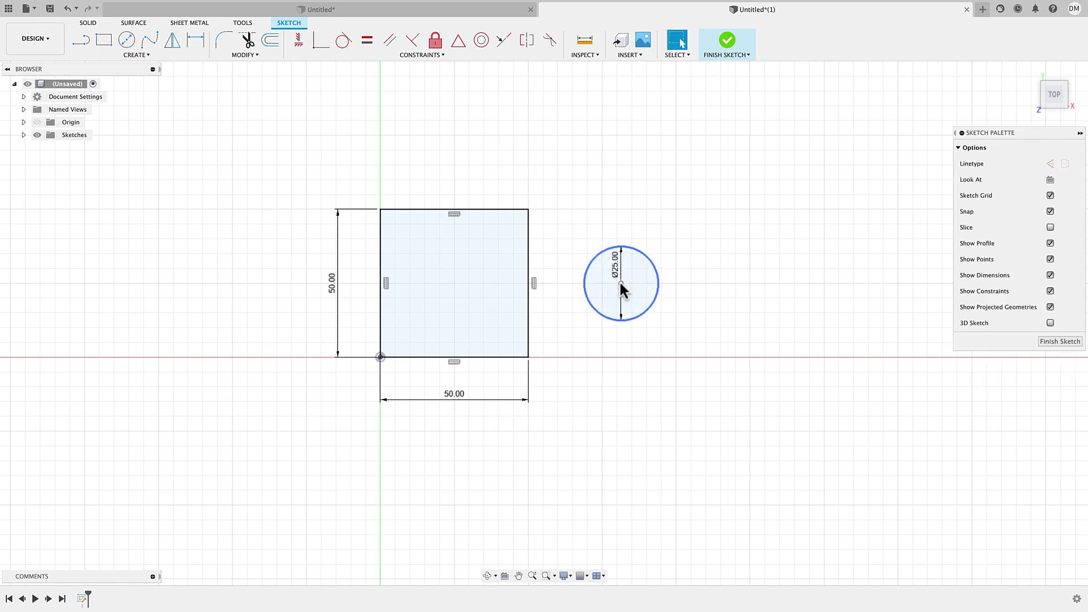
Move the circle inside the square, slightly right of the square's centre.
{"action": "left_click_drag", "start_coordinate": [620, 285], "coordinate": [475, 281]}
{"action": "scroll", "coordinate": [476, 277], "scroll_direction": "up", "scroll_amount": 5}
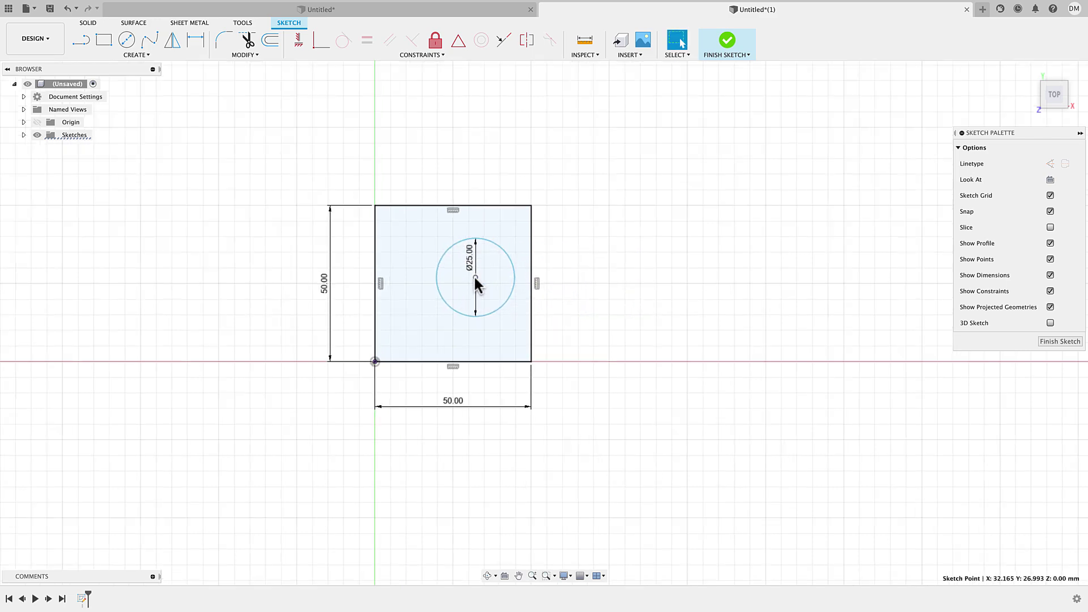
{"action": "middle_click_drag", "start_coordinate": [475, 277], "coordinate": [505, 271]}
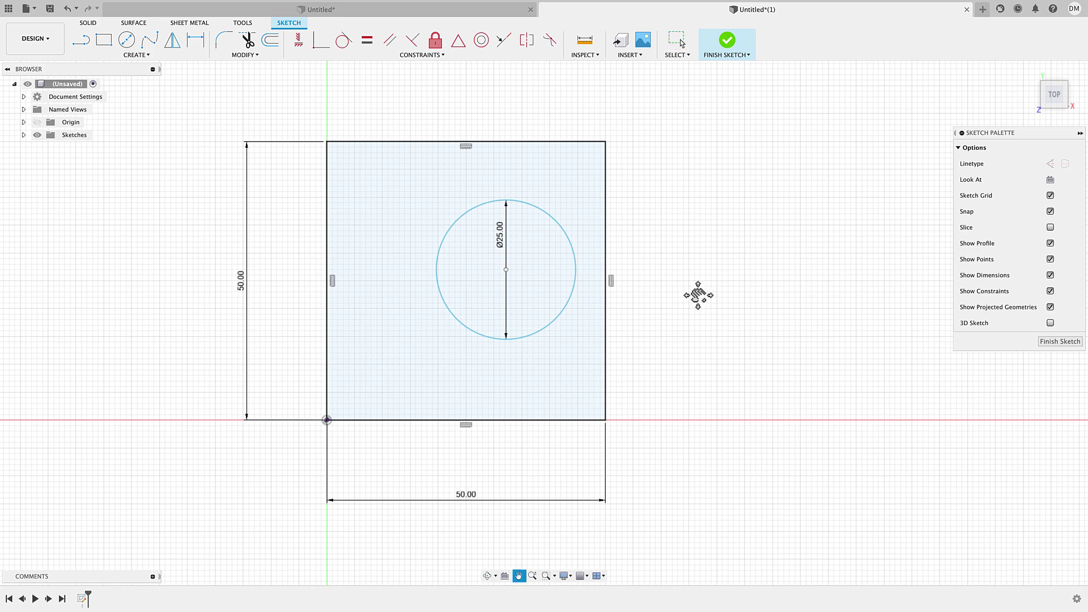
{"action": "middle_click_drag", "start_coordinate": [697, 294], "coordinate": [711, 286]}
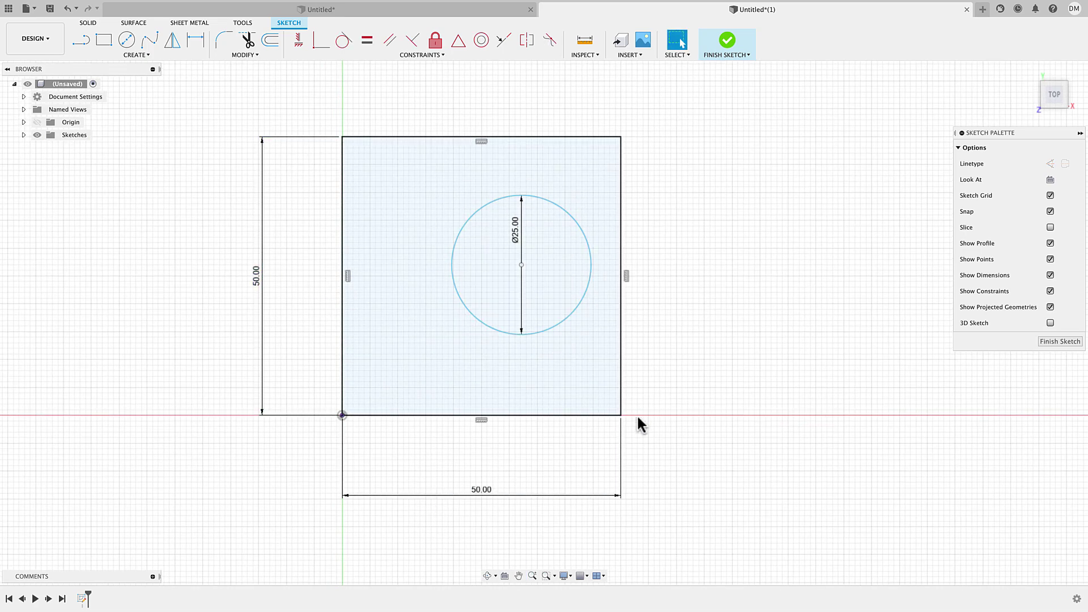
Dimension the circle's centre 25 mm from the square's upper edge.
{"action": "key", "text": "d"}
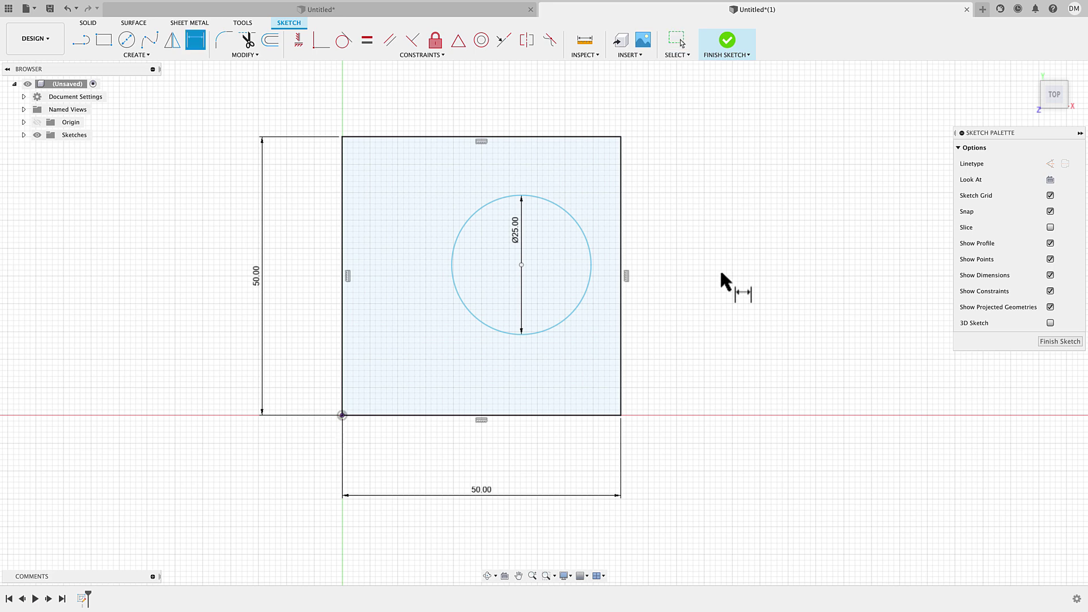
{"action": "left_click", "coordinate": [521, 264]}
{"action": "left_click", "coordinate": [535, 136]}
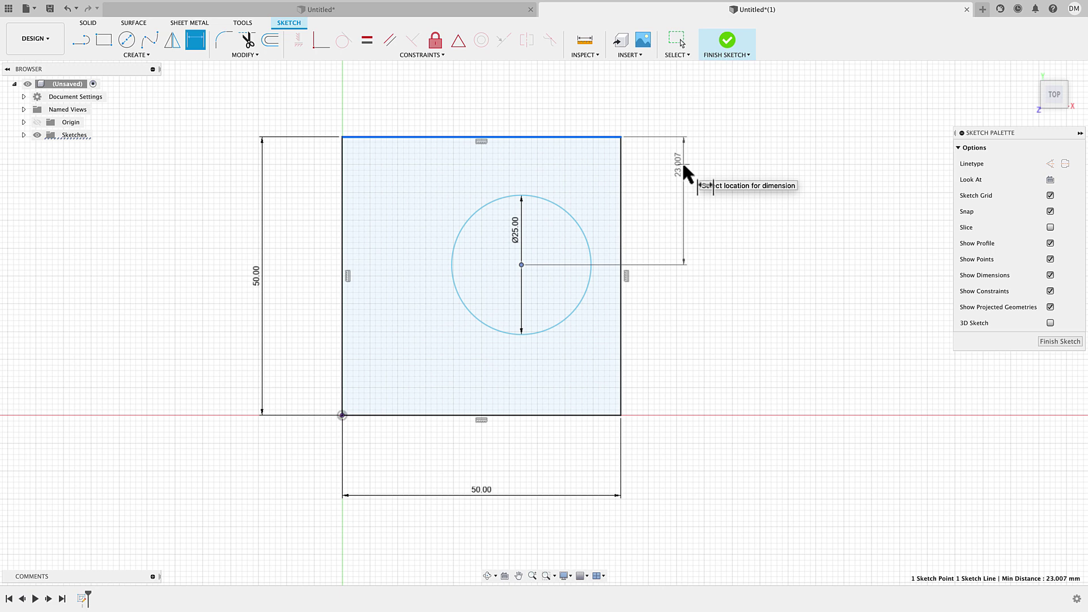
{"action": "left_click", "coordinate": [683, 165]}
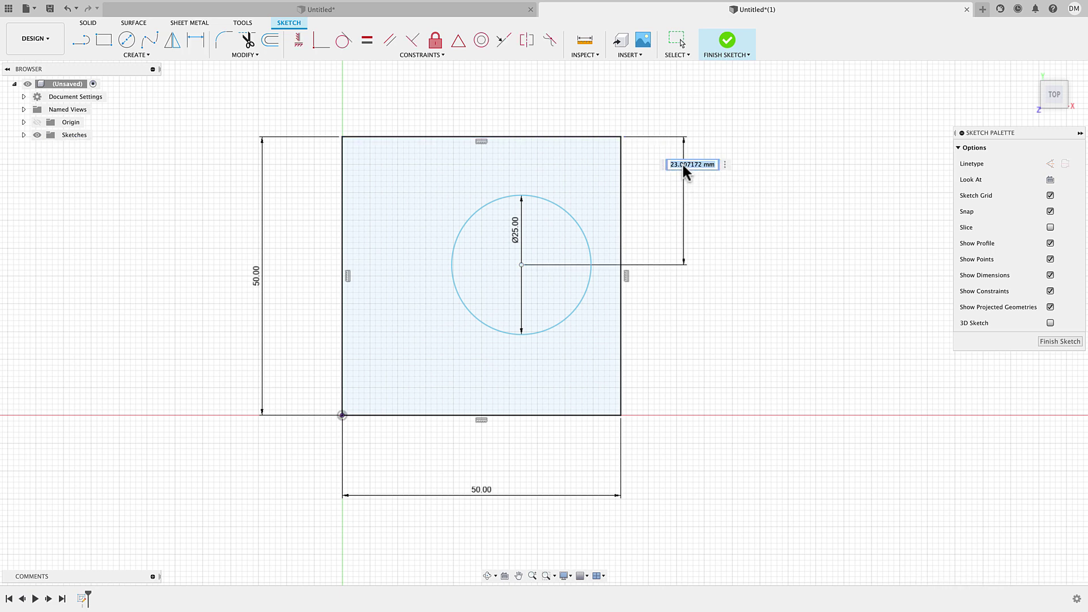
{"action": "type", "text": "25"}
{"action": "key", "text": "Return"}
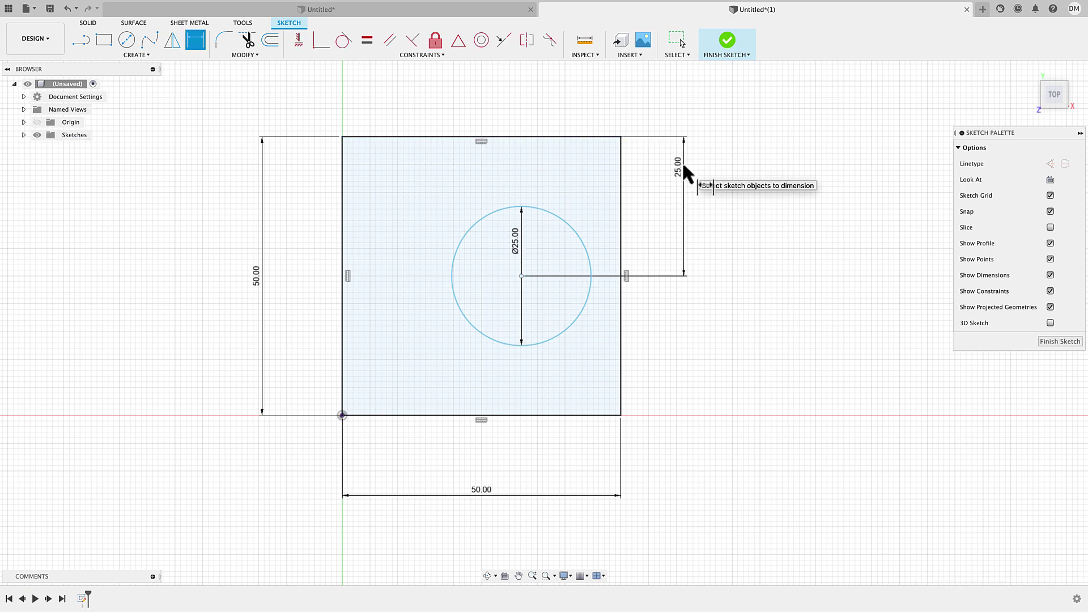
Dimension the circle's centre 25 mm from the square's left edge.
{"action": "left_click", "coordinate": [521, 276]}
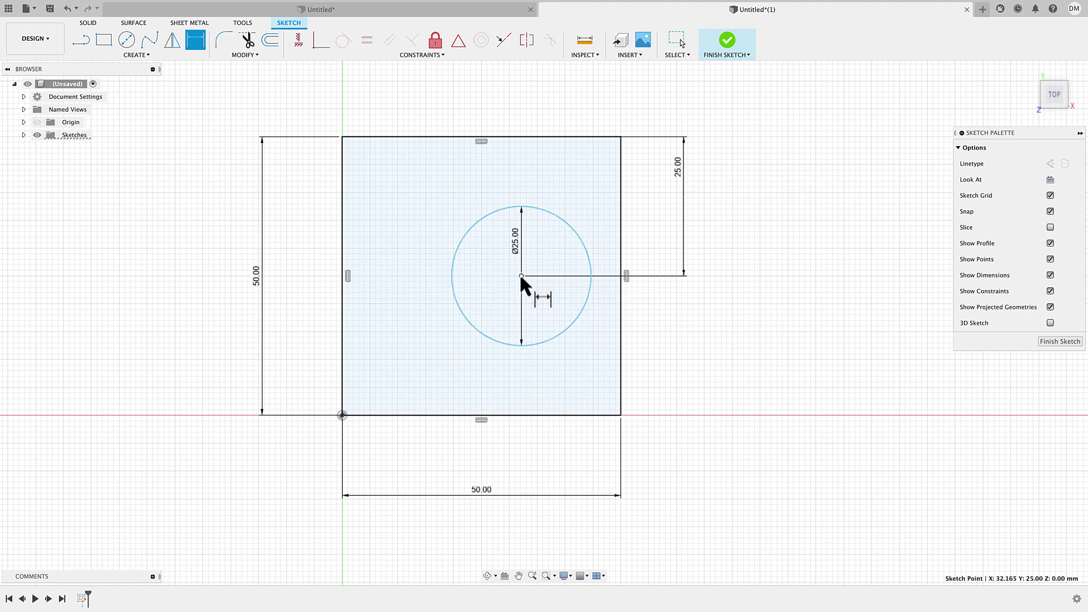
{"action": "left_click", "coordinate": [342, 321]}
{"action": "left_click", "coordinate": [374, 104]}
{"action": "type", "text": "25"}
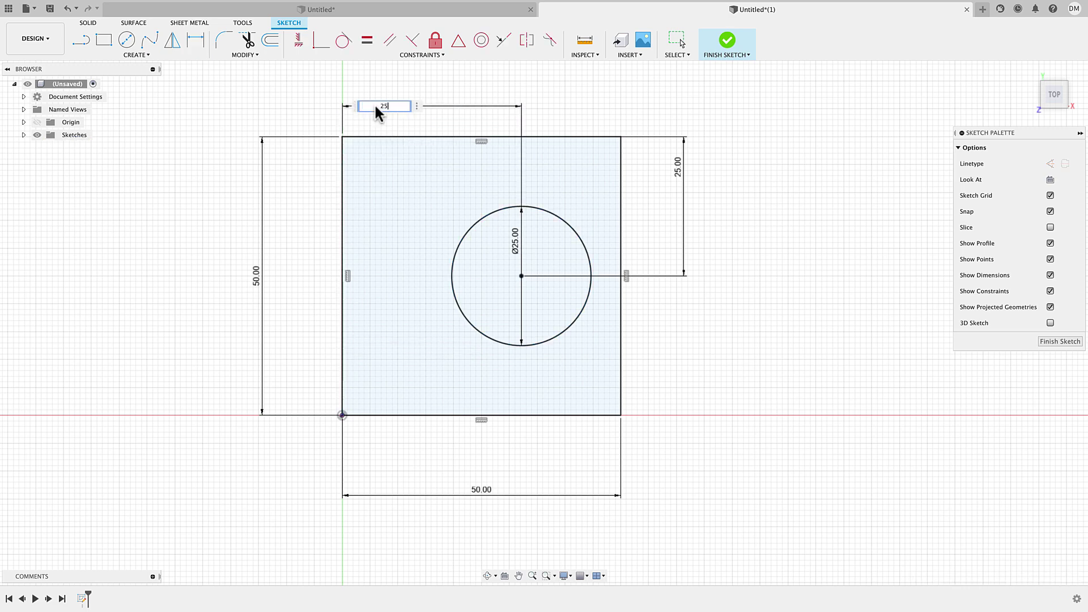
{"action": "key", "text": "Return"}
{"action": "key", "text": "Escape"}
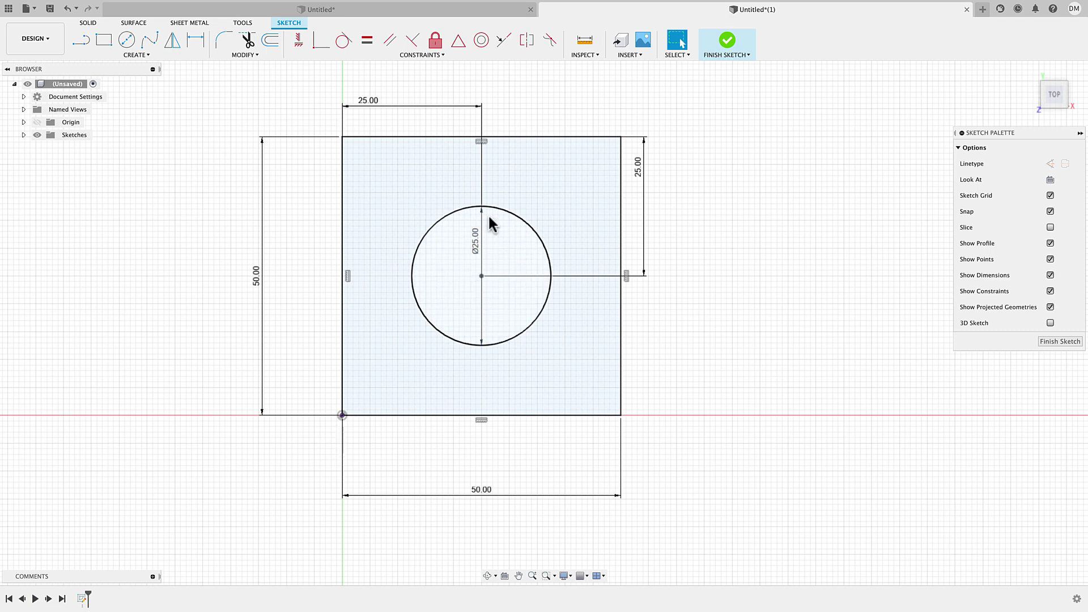
Finish the sketch and extrude the square profile around the circle 5 mm as a new body.
{"action": "left_click", "coordinate": [738, 51]}
{"action": "middle_click_drag", "start_coordinate": [740, 416], "coordinate": [600, 386], "text": "shift"}
{"action": "left_click", "coordinate": [596, 388]}
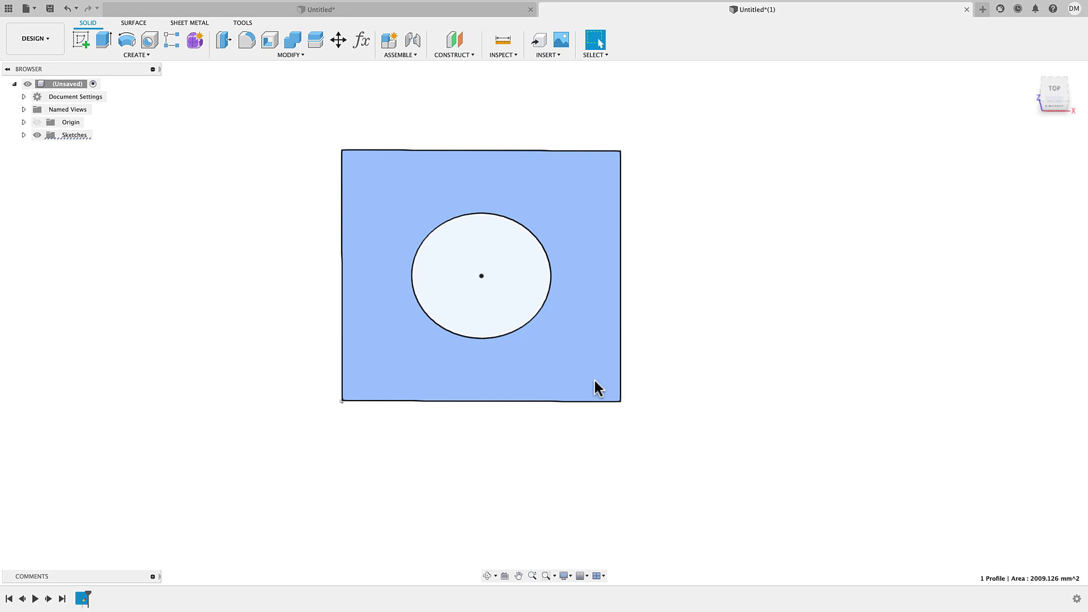
{"action": "key", "text": "e"}
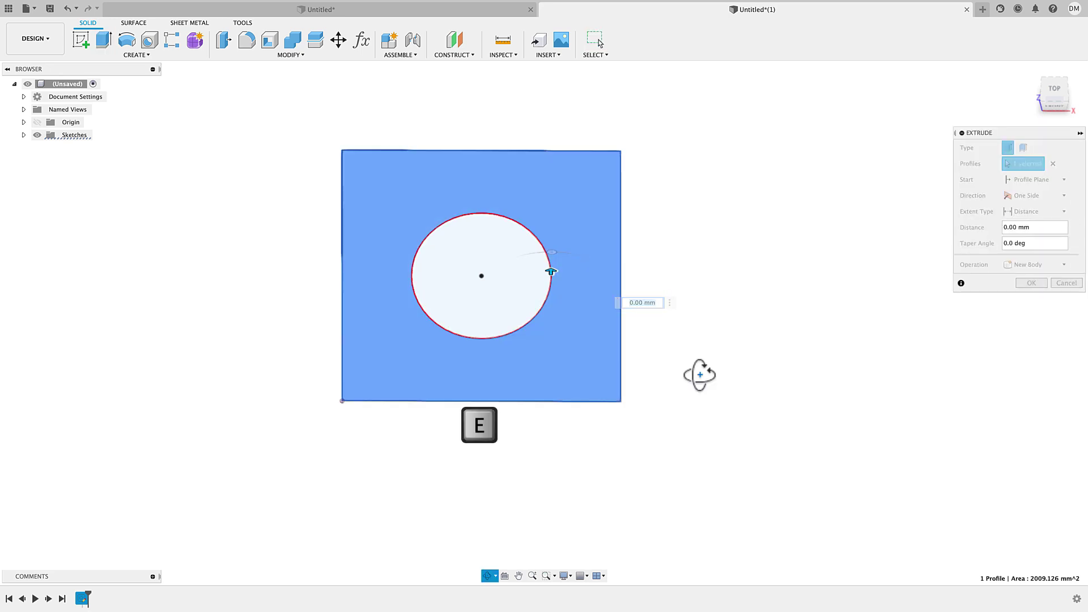
{"action": "middle_click_drag", "start_coordinate": [699, 372], "coordinate": [701, 350], "text": "shift"}
{"action": "type", "text": "10"}
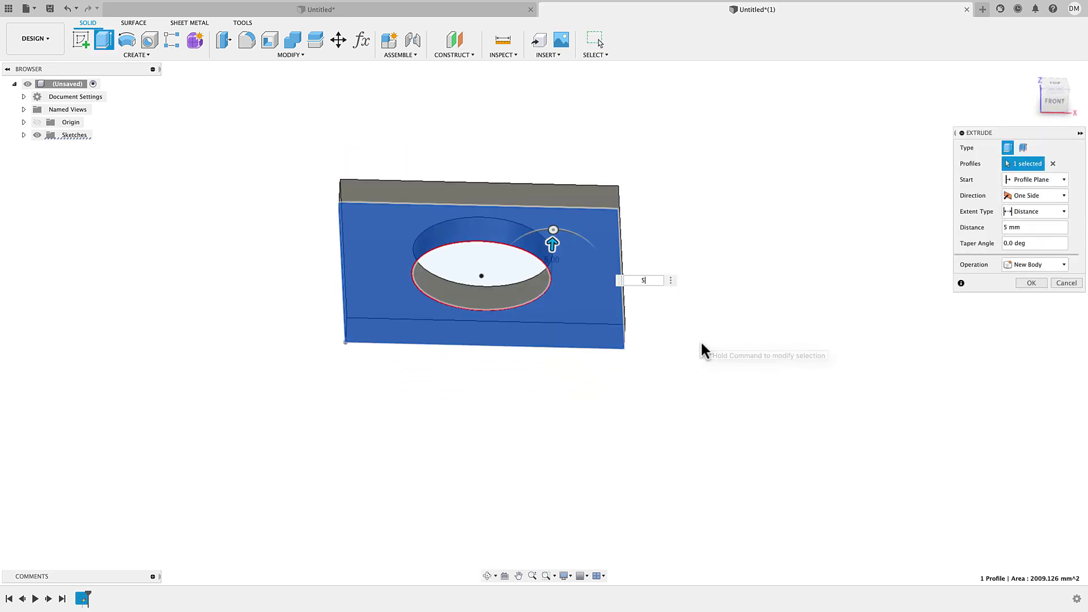
{"action": "key", "text": "Return"}
Reopen the plate's base sketch for editing and set the square's horizontal width to 100 mm.
{"action": "middle_click_drag", "start_coordinate": [660, 316], "coordinate": [685, 356], "text": "shift"}
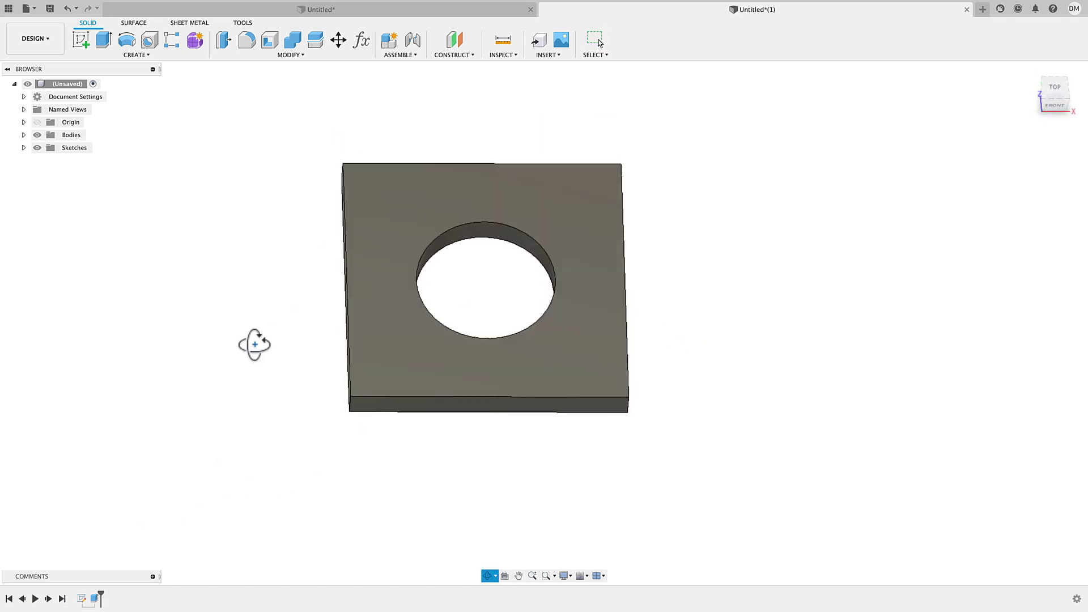
{"action": "middle_click_drag", "start_coordinate": [253, 342], "coordinate": [219, 397], "text": "shift"}
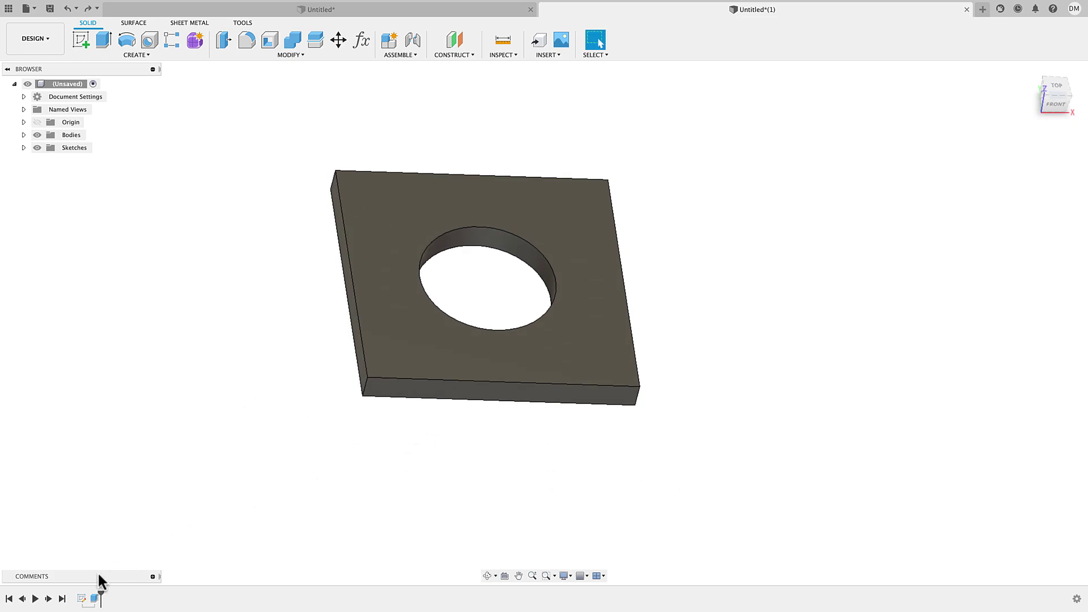
{"action": "double_click", "coordinate": [81, 599]}
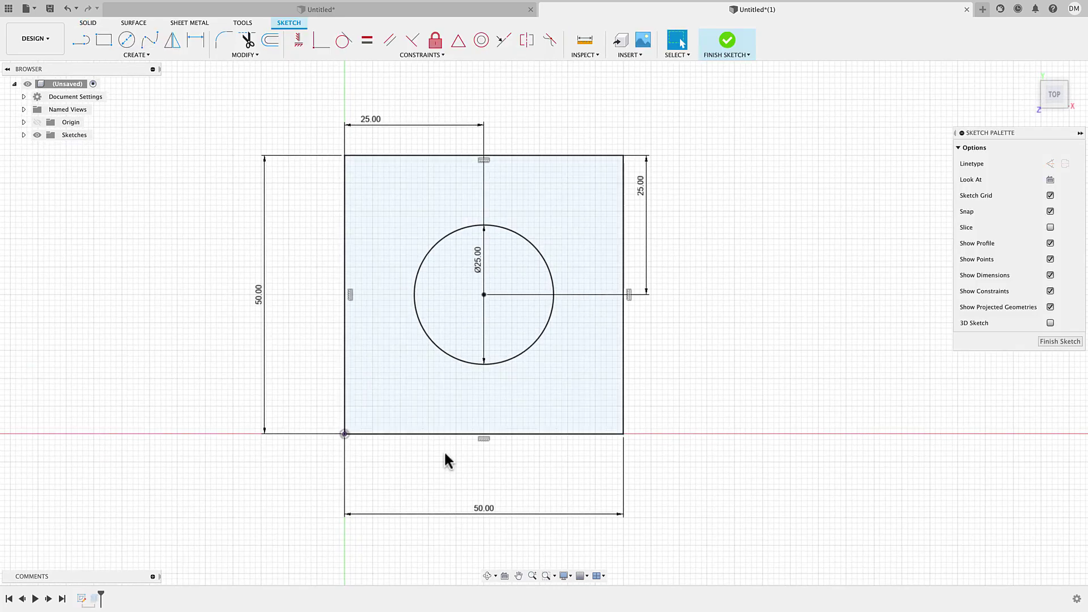
{"action": "double_click", "coordinate": [491, 508]}
{"action": "type", "text": "1"}
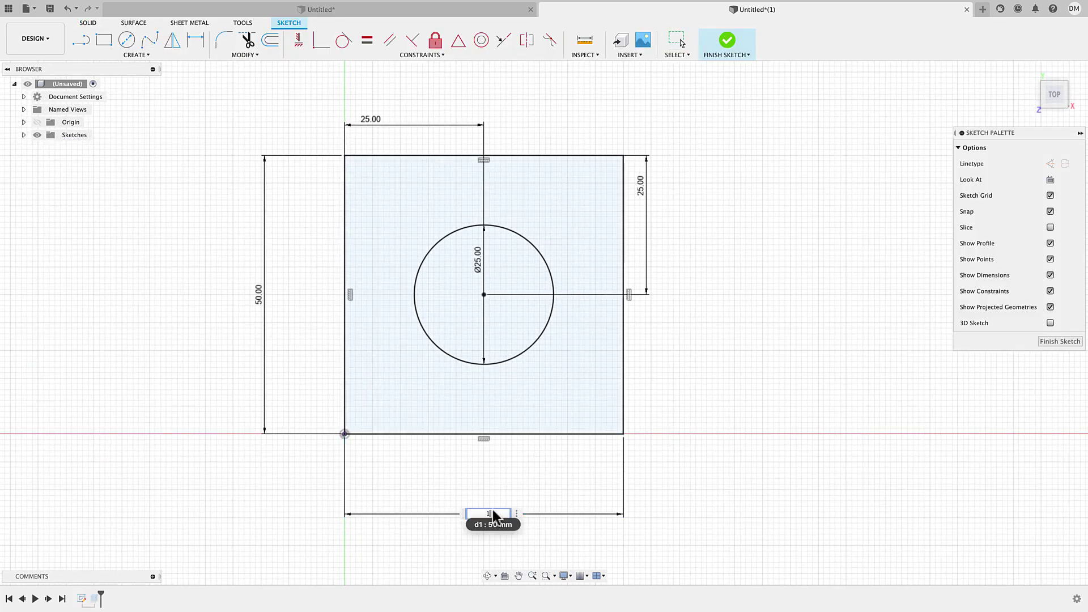
{"action": "type", "text": "00"}
{"action": "key", "text": "Return"}
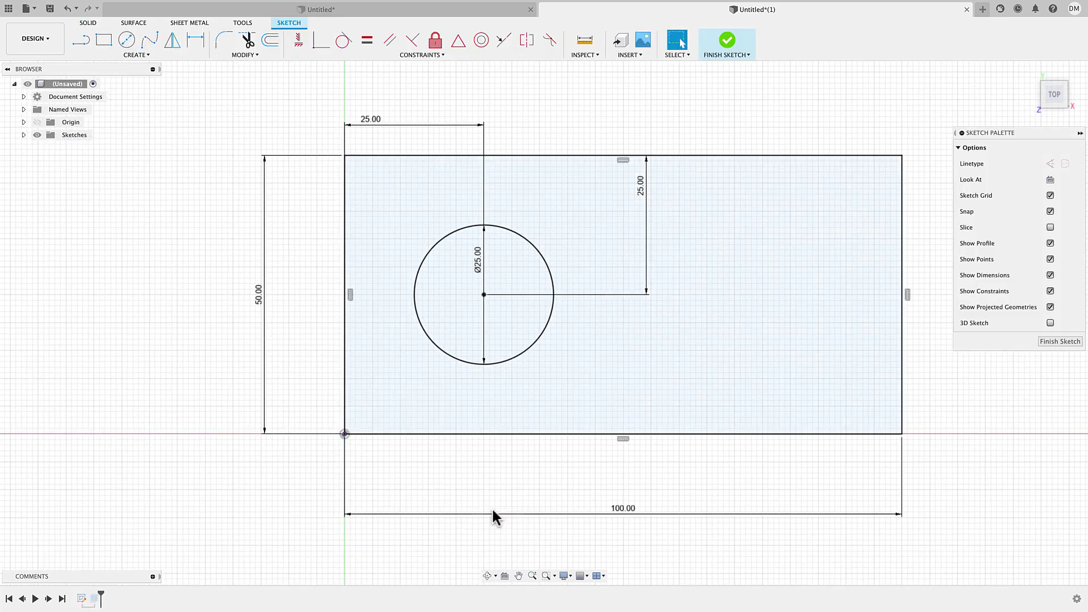
Reposition the circle's horizontal location dimension closer to the rectangle's upper edge and select the rectangle's left edge.
{"action": "middle_click_drag", "start_coordinate": [622, 374], "coordinate": [600, 377]}
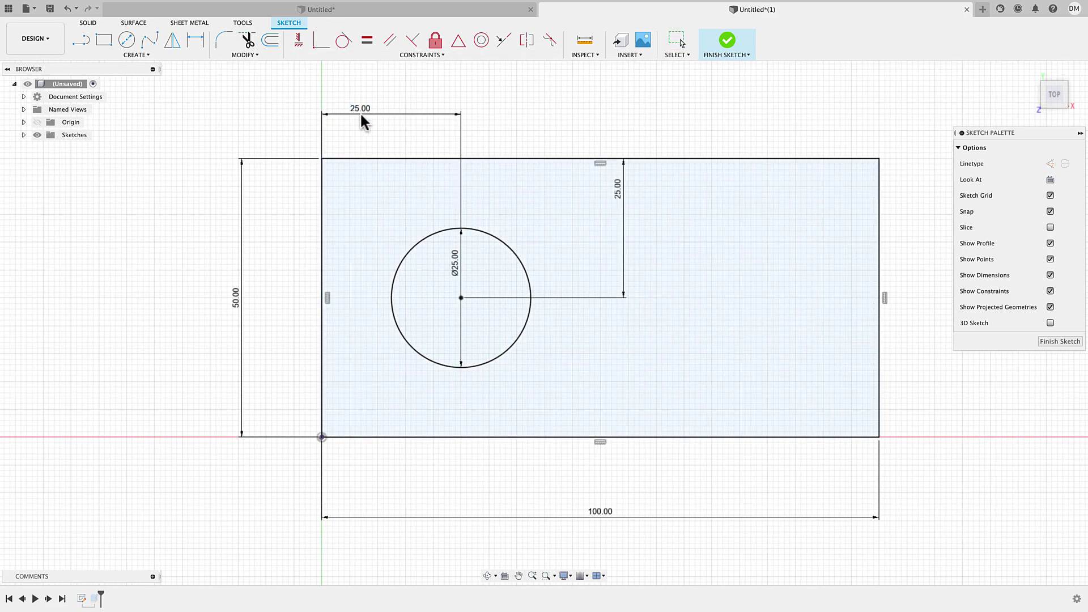
{"action": "left_click_drag", "start_coordinate": [361, 114], "coordinate": [390, 125]}
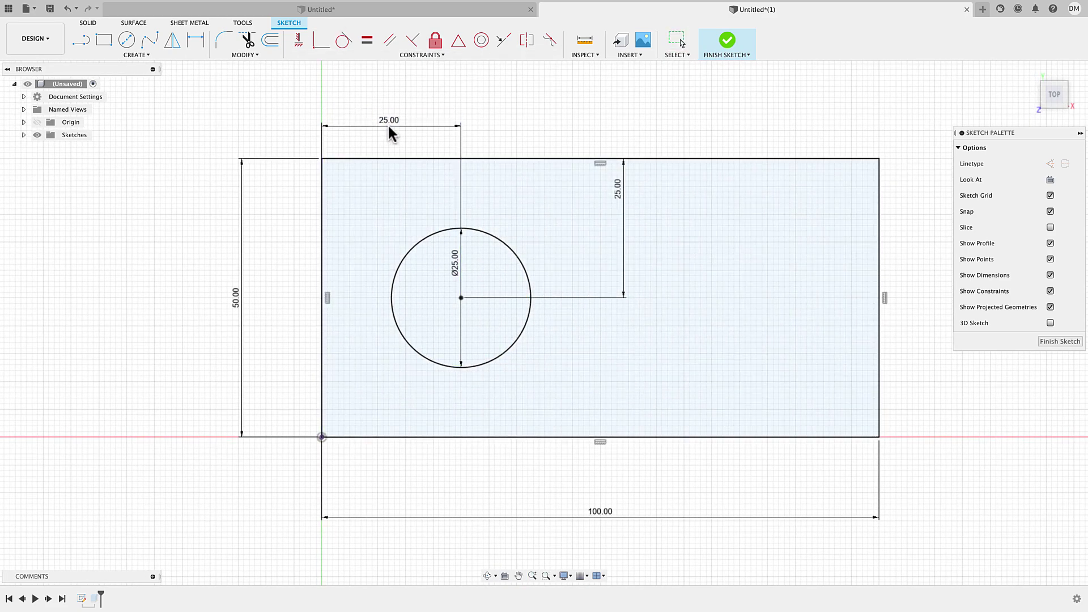
{"action": "left_click", "coordinate": [320, 250]}
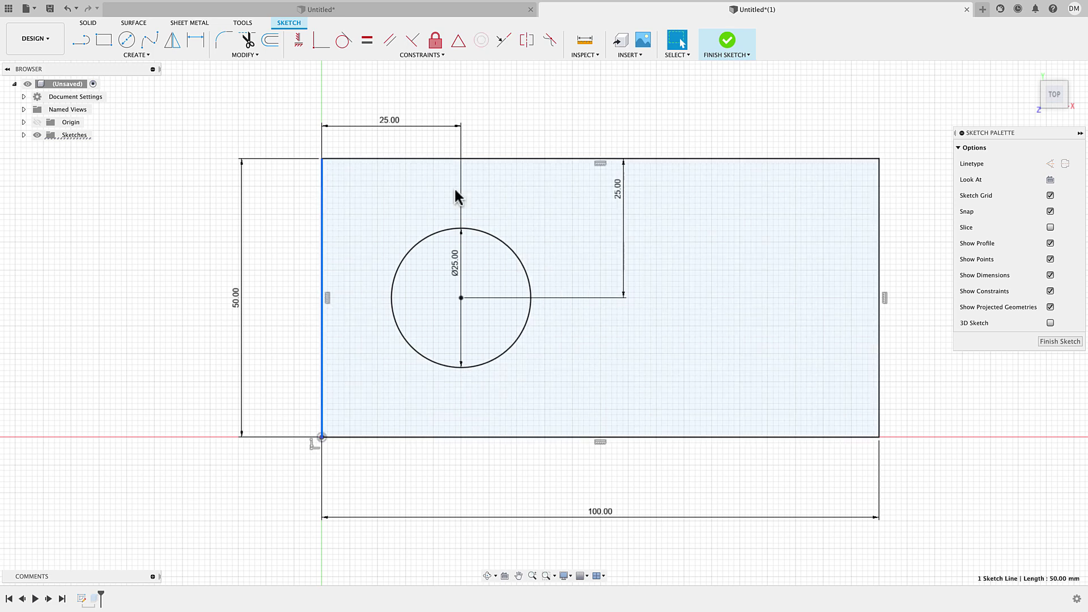
Leave the sketch to examine the hole's position in the widened plate, and recheck the location dimensions in its base sketch.
{"action": "left_click", "coordinate": [724, 40]}
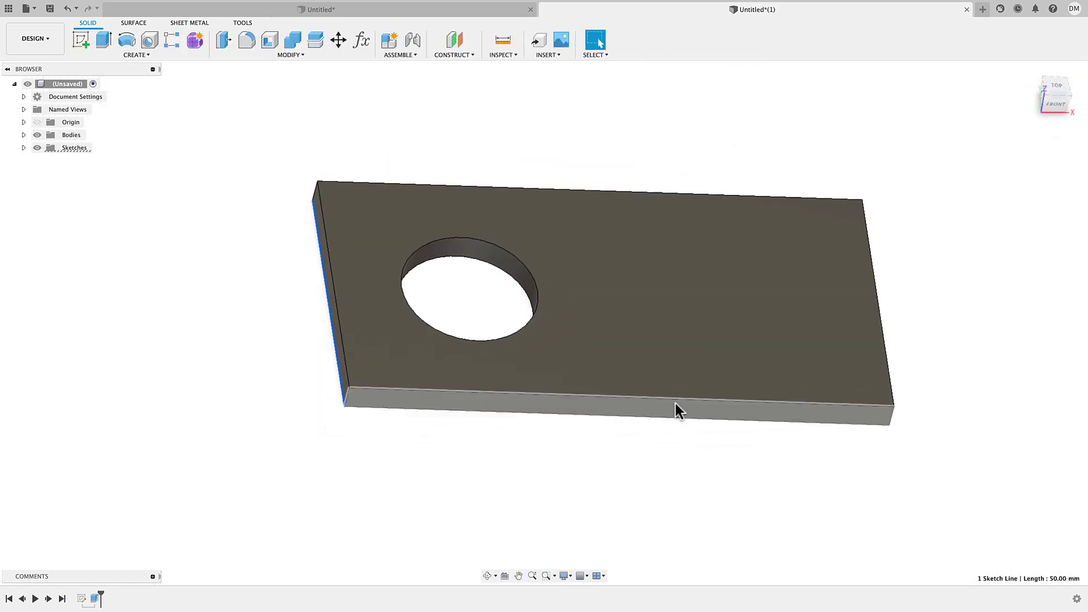
{"action": "key", "text": "Escape"}
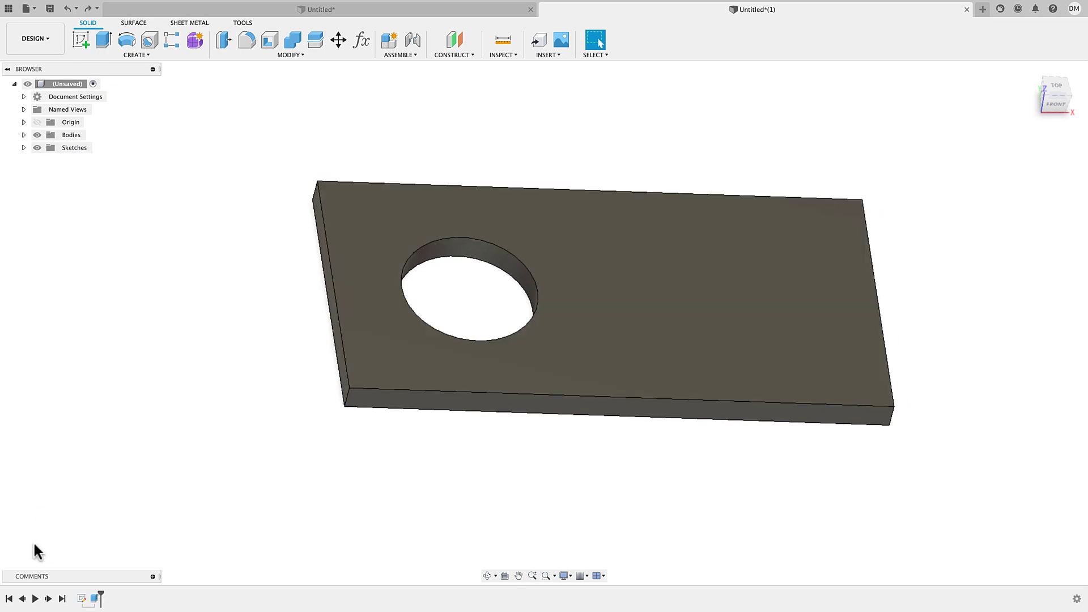
{"action": "double_click", "coordinate": [81, 598]}
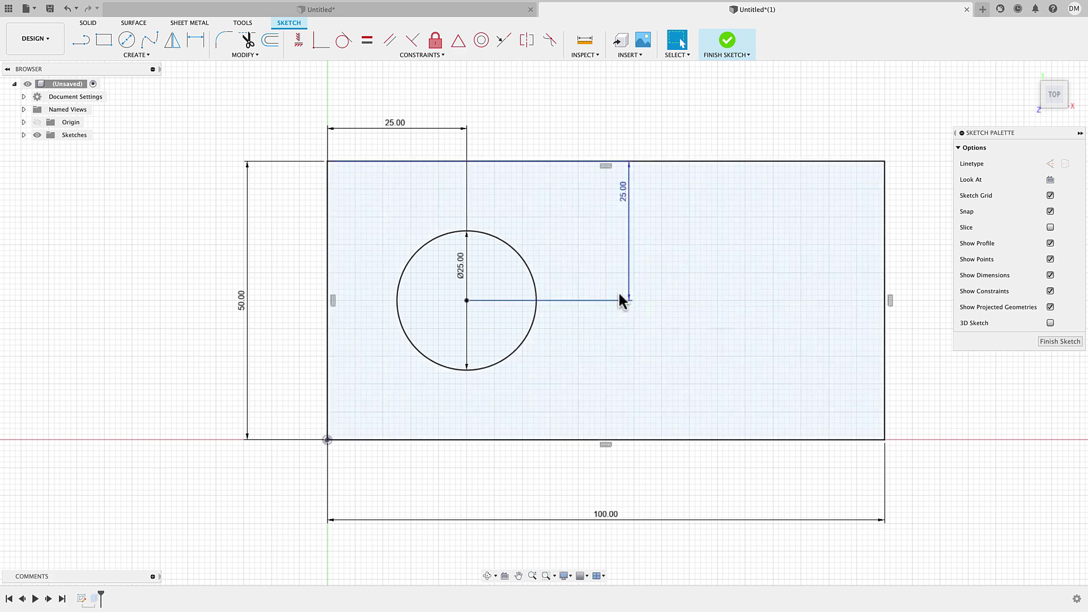
{"action": "left_click", "coordinate": [723, 46]}
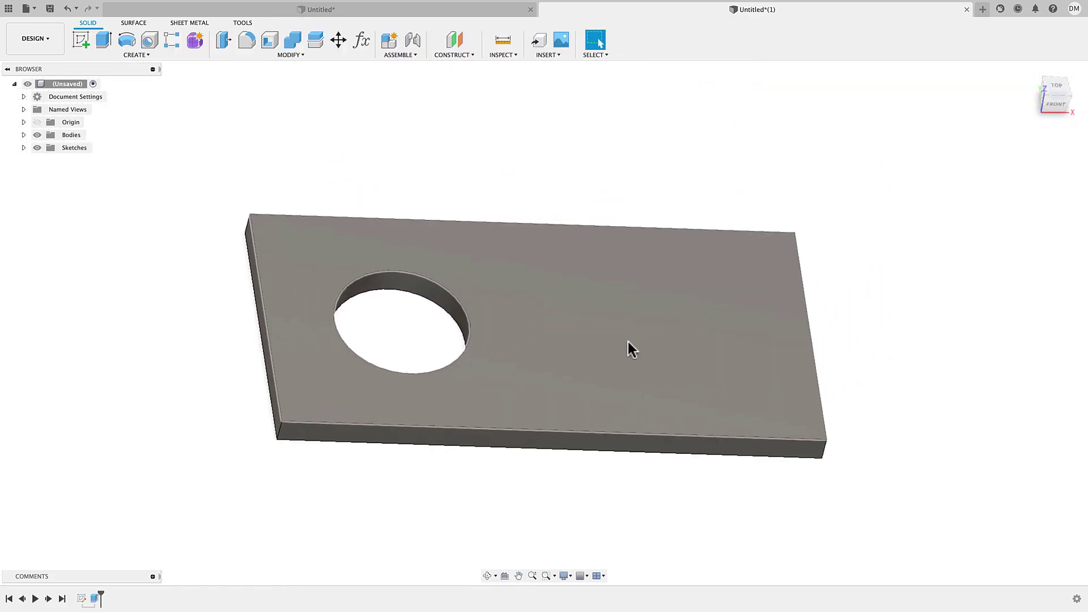
Create a new design and start a sketch on the horizontal XY plane.
{"action": "left_click", "coordinate": [983, 9]}
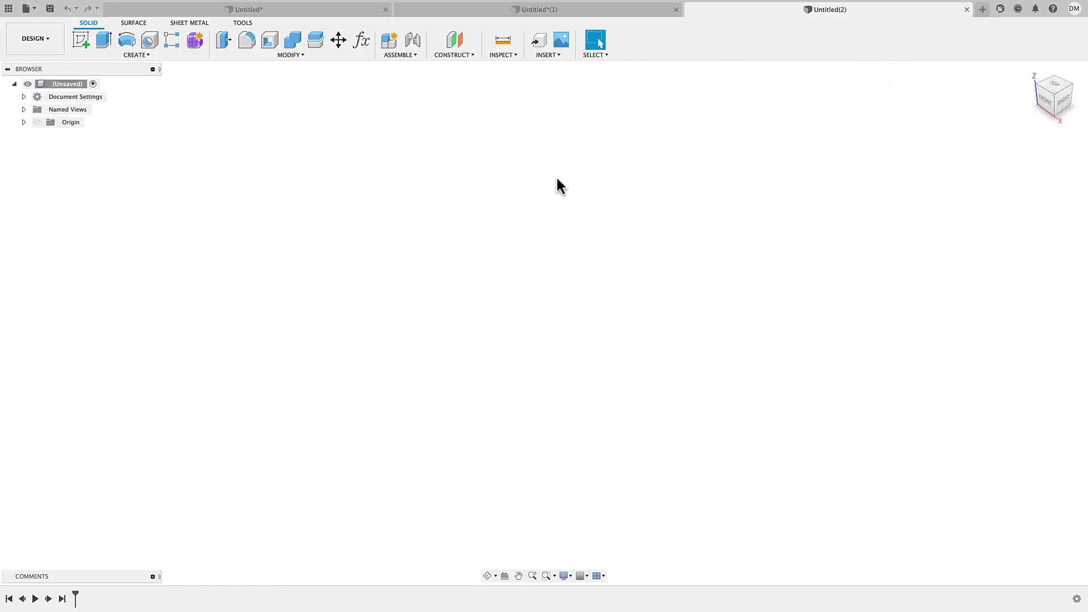
{"action": "left_click", "coordinate": [81, 39]}
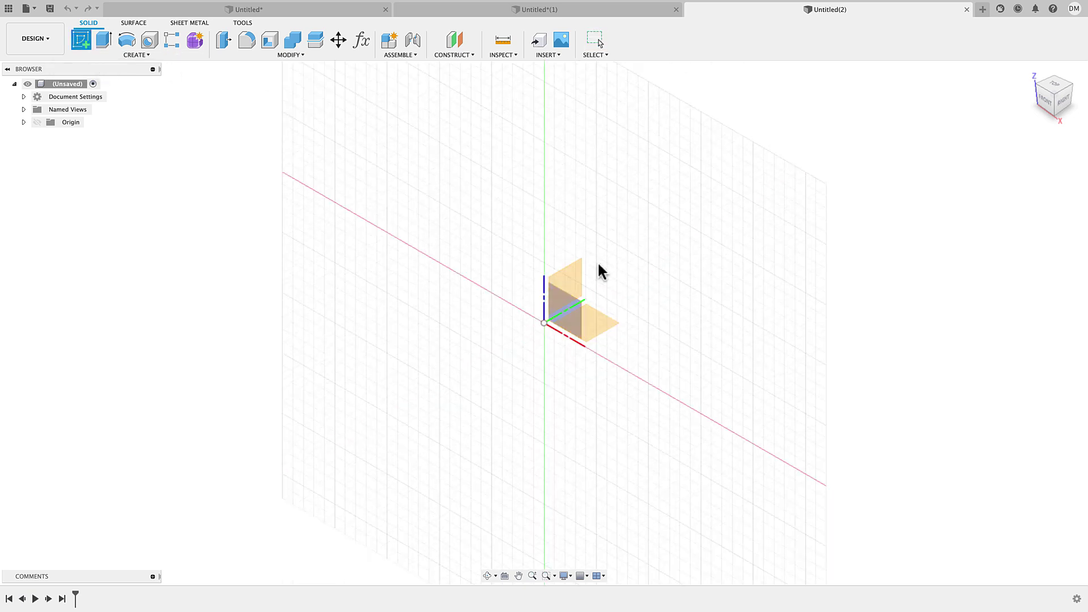
{"action": "left_click", "coordinate": [604, 317]}
Draw a 50 mm by 50 mm rectangle with one corner at the sketch origin.
{"action": "key", "text": "r"}
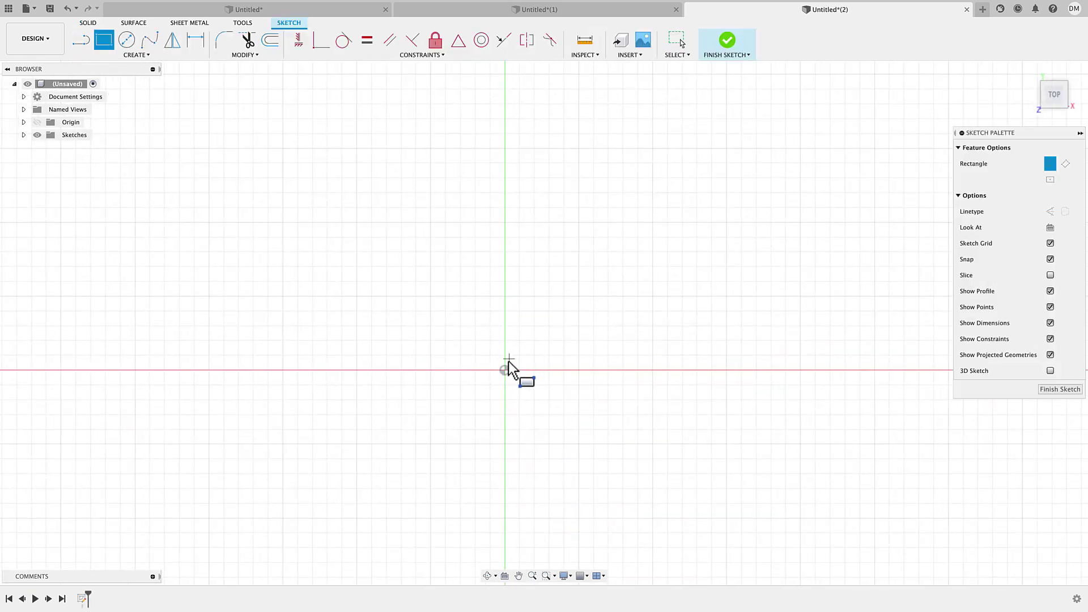
{"action": "left_click", "coordinate": [508, 362]}
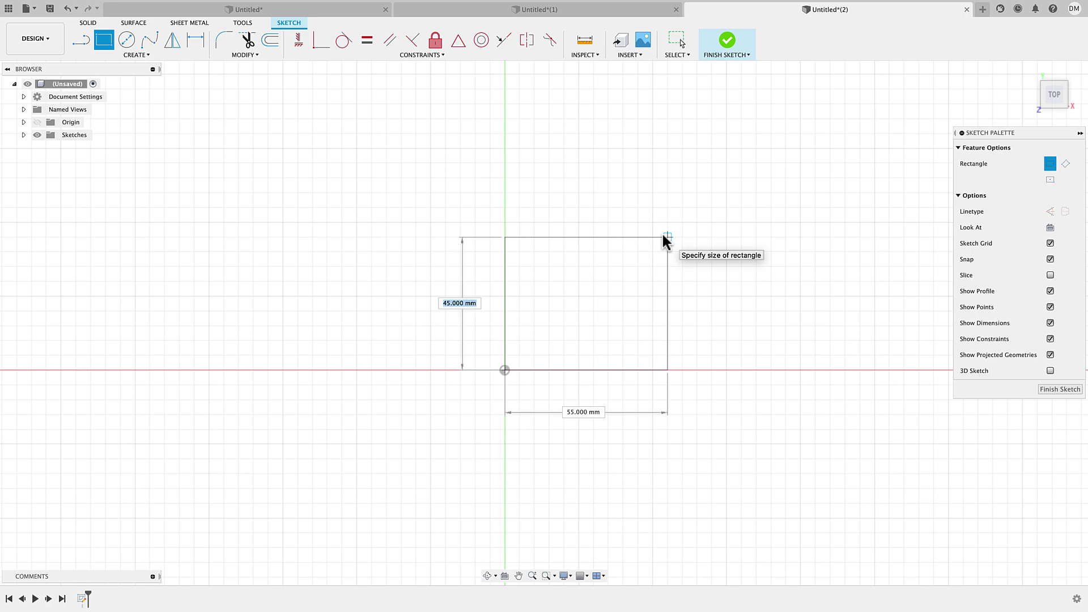
{"action": "type", "text": "50"}
{"action": "key", "text": "Tab"}
{"action": "type", "text": "50"}
{"action": "key", "text": "Return"}
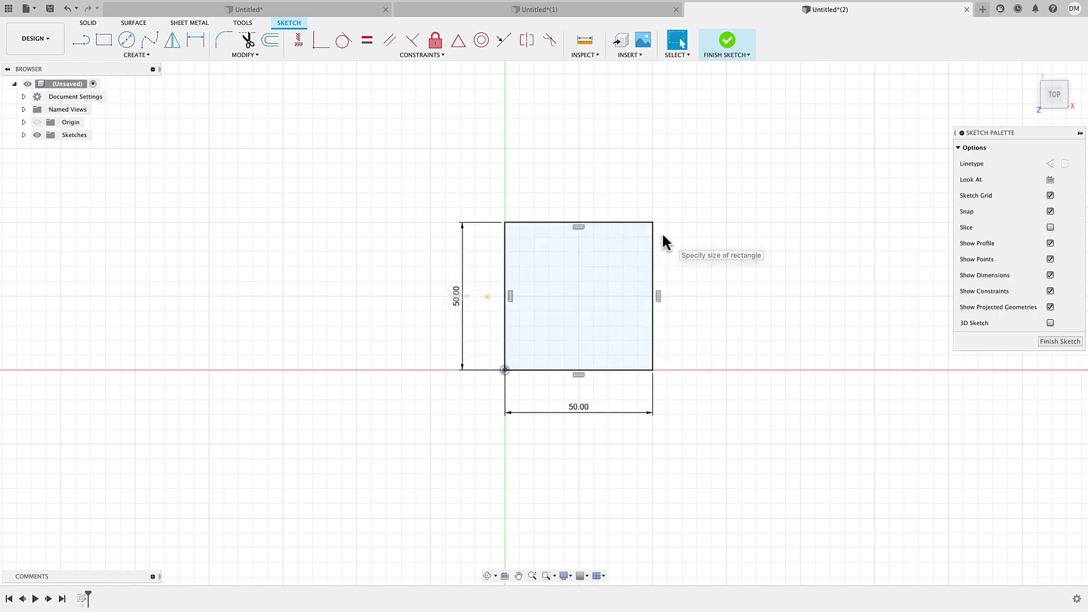
Draw a 25 mm diameter circle beside the square and move it inside the square, off-centre.
{"action": "middle_click_drag", "start_coordinate": [663, 243], "coordinate": [621, 250]}
{"action": "mouse_move", "coordinate": [627, 372]}
{"action": "middle_mouse_down"}
{"action": "mouse_move", "coordinate": [560, 289]}
{"action": "mouse_move", "coordinate": [565, 300]}
{"action": "middle_mouse_up"}
{"action": "scroll", "coordinate": [561, 282], "scroll_direction": "up", "scroll_amount": 2}
{"action": "key", "text": "c"}
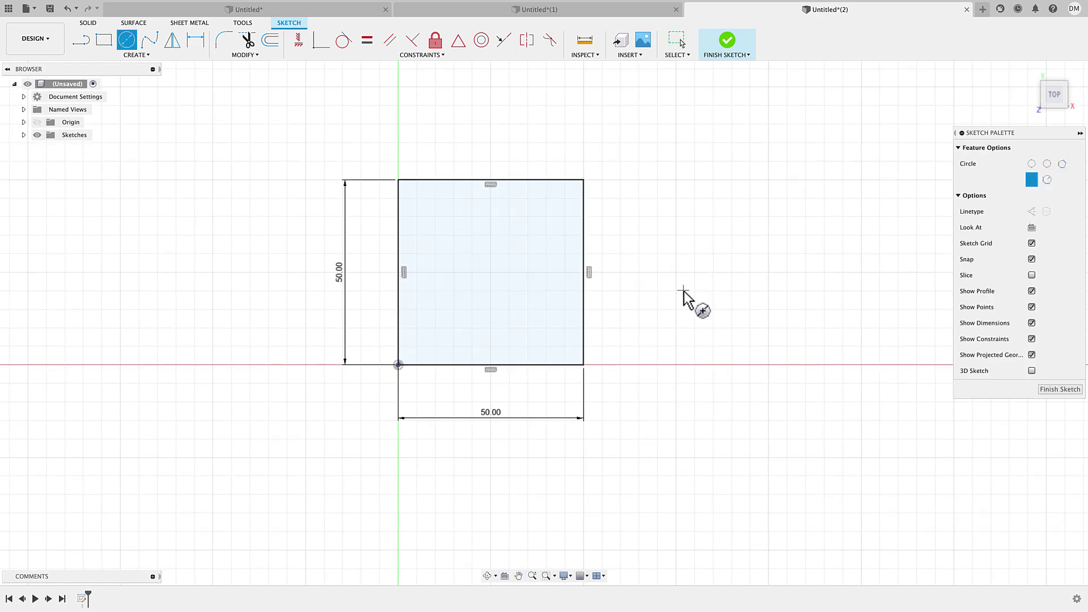
{"action": "left_click", "coordinate": [683, 292]}
{"action": "type", "text": "25"}
{"action": "key", "text": "Return"}
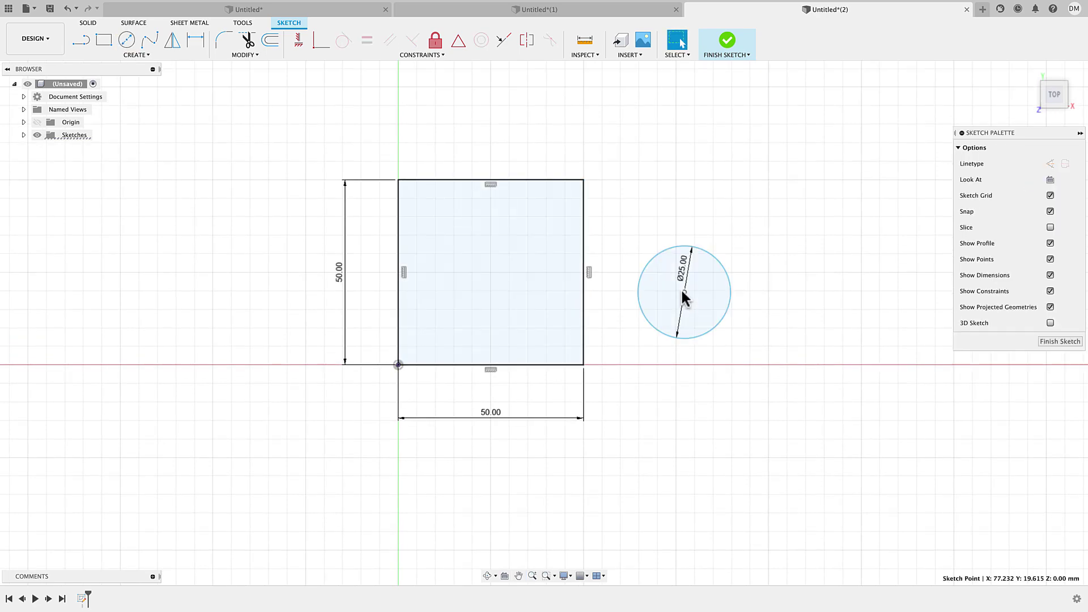
{"action": "left_click_drag", "start_coordinate": [683, 292], "coordinate": [519, 290]}
{"action": "scroll", "coordinate": [277, 227], "scroll_direction": "up", "scroll_amount": 2}
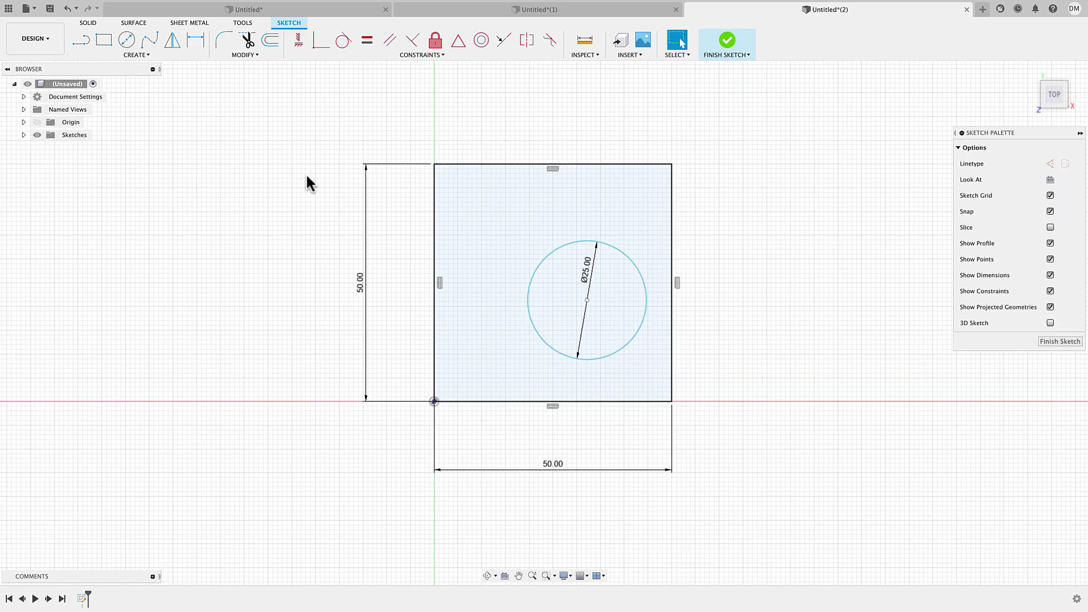
Align the circle's centre horizontally with the midpoint of the square's right edge using a Horizontal/Vertical constraint.
{"action": "left_click", "coordinate": [297, 41]}
{"action": "scroll", "coordinate": [569, 354], "scroll_direction": "up", "scroll_amount": 4}
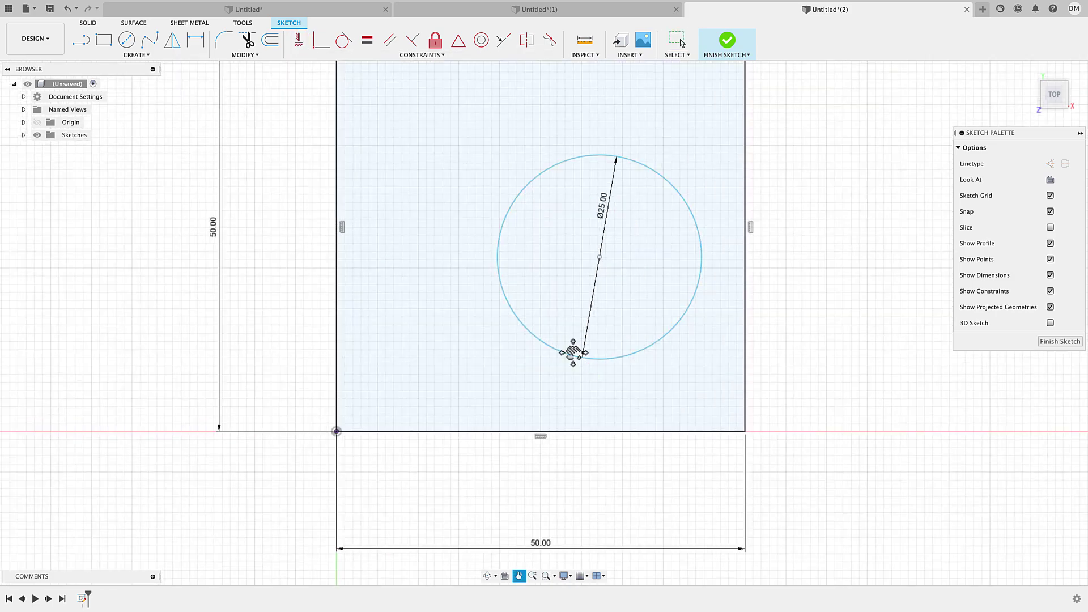
{"action": "scroll", "coordinate": [561, 392], "scroll_direction": "down", "scroll_amount": 1}
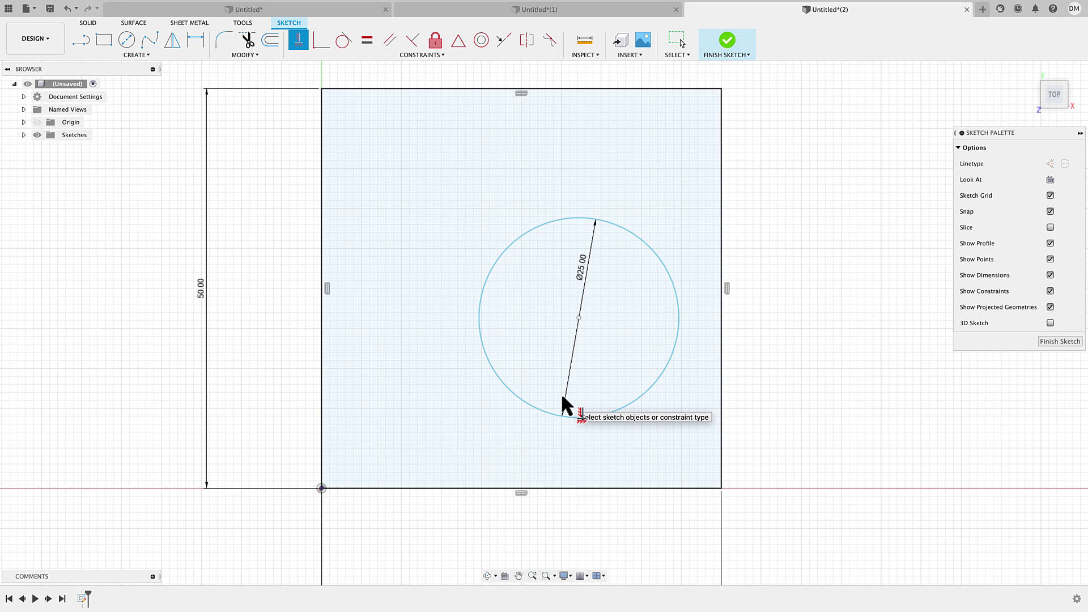
{"action": "left_click", "coordinate": [579, 319]}
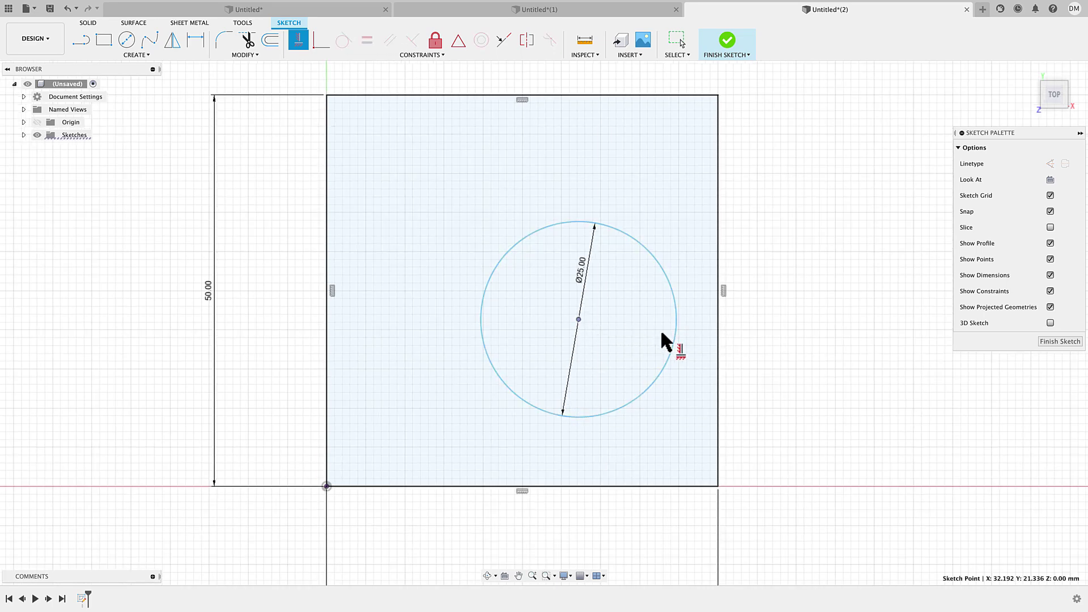
{"action": "left_click", "coordinate": [718, 291]}
Constrain the circle's centre vertically to the midpoint of the square's upper edge.
{"action": "middle_click_drag", "start_coordinate": [648, 339], "coordinate": [633, 451]}
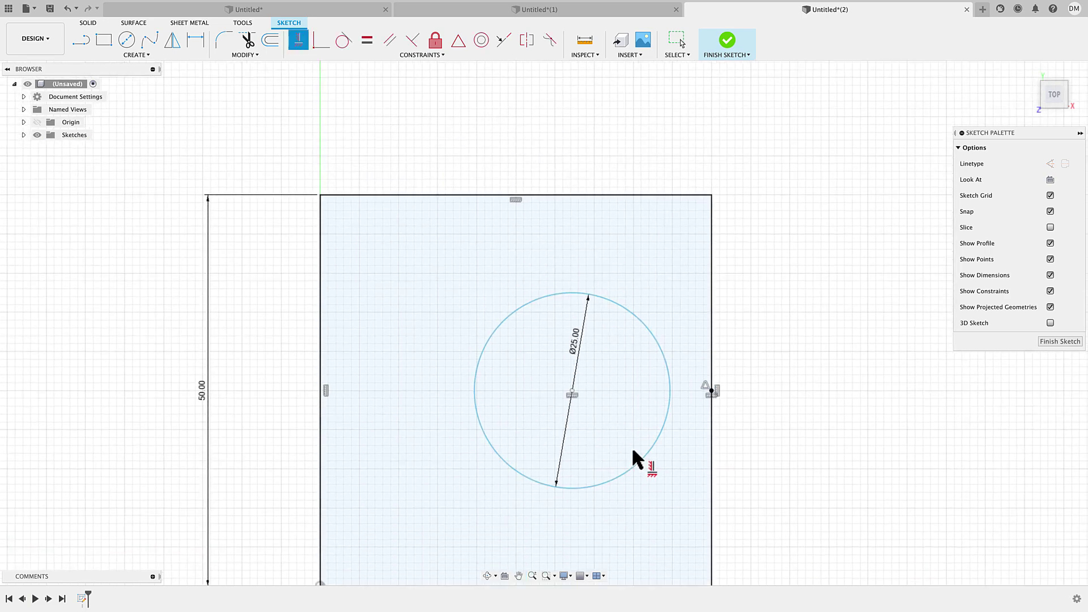
{"action": "left_click", "coordinate": [572, 395]}
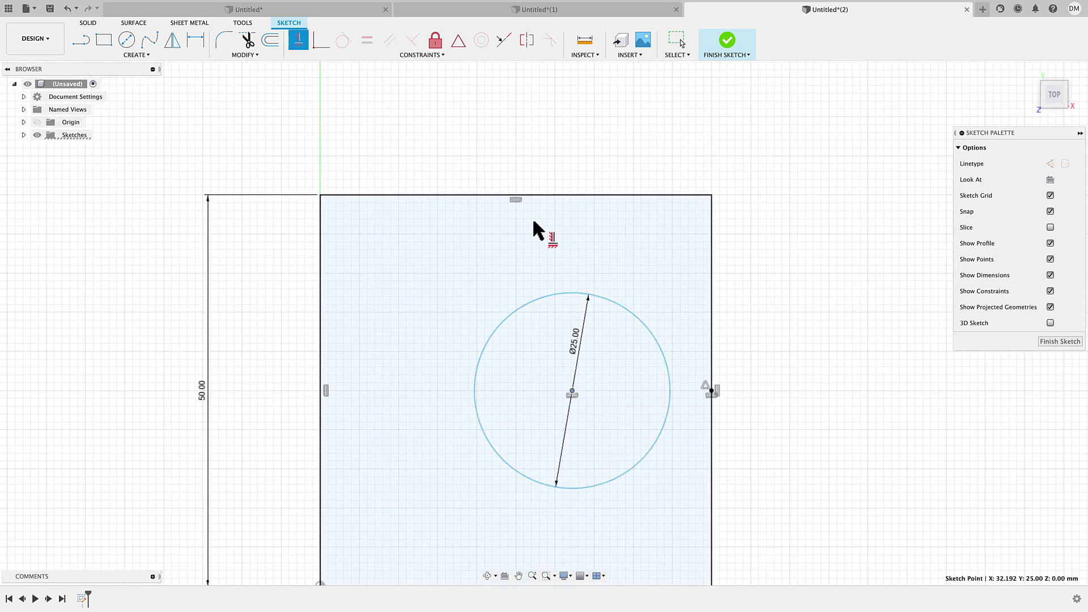
{"action": "left_click", "coordinate": [515, 194]}
{"action": "scroll", "coordinate": [566, 397], "scroll_direction": "down", "scroll_amount": 1}
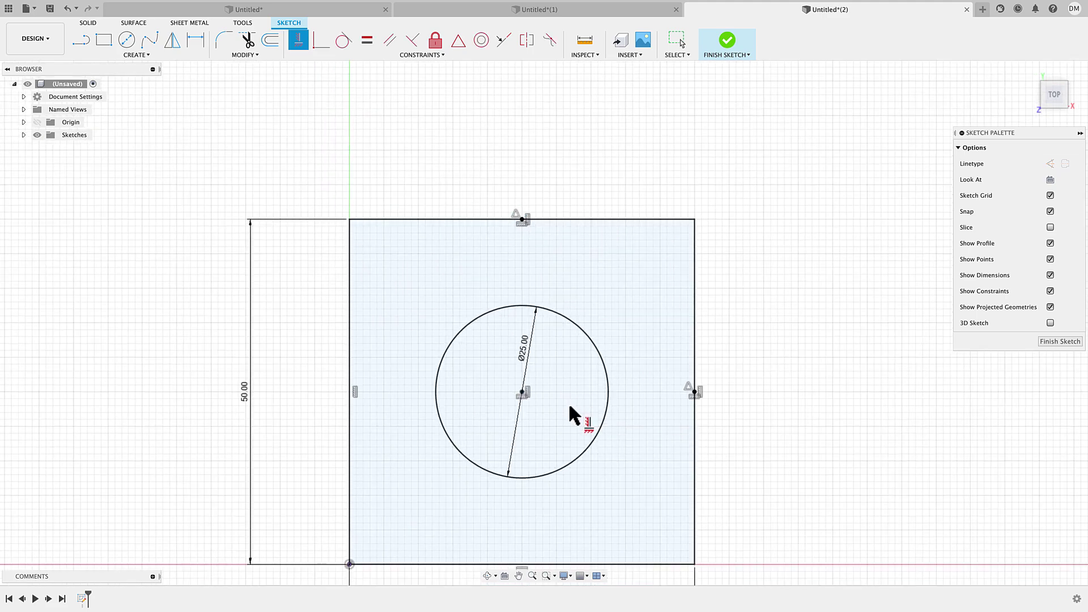
{"action": "middle_click_drag", "start_coordinate": [569, 402], "coordinate": [583, 371]}
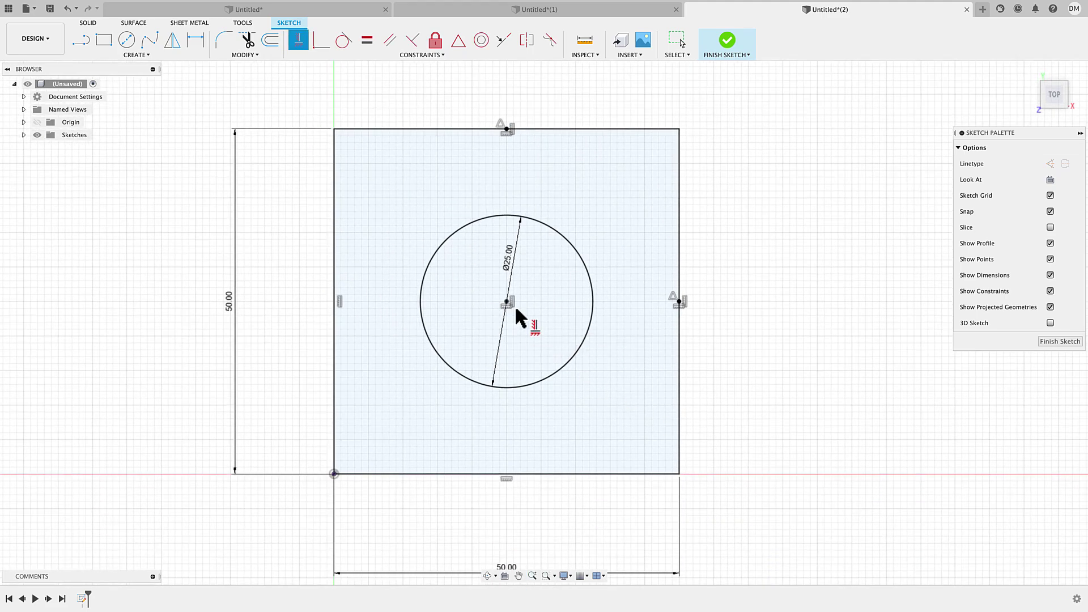
Finish the sketch and extrude the square profile around the circle into a plate with a through hole.
{"action": "left_click", "coordinate": [729, 50]}
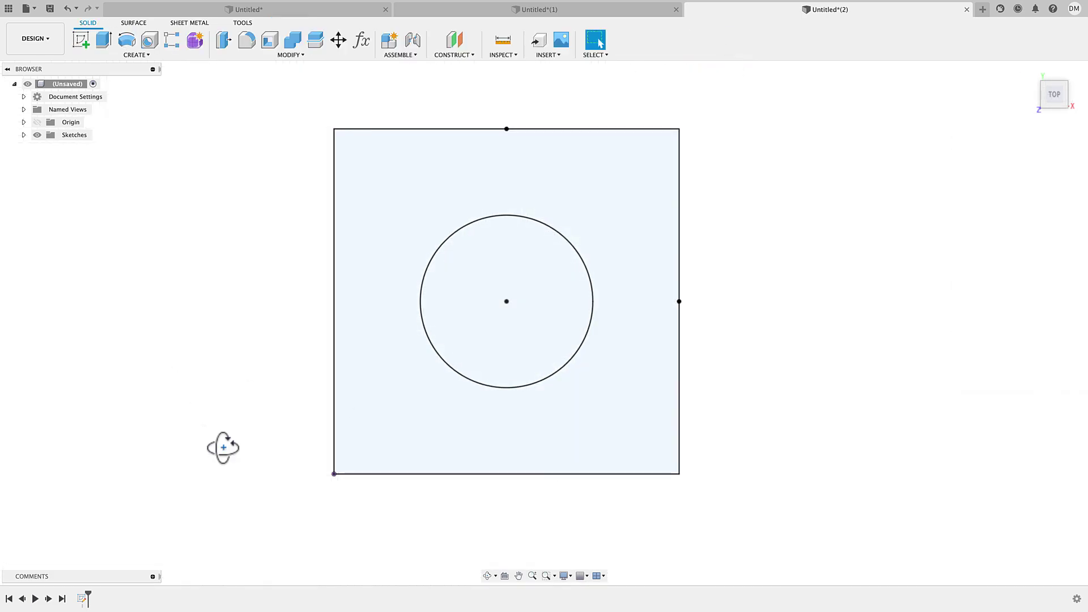
{"action": "mouse_move", "coordinate": [218, 444]}
{"action": "middle_mouse_down", "text": "shift"}
{"action": "mouse_move", "coordinate": [368, 391]}
{"action": "mouse_move", "coordinate": [365, 371]}
{"action": "middle_mouse_up", "text": "shift"}
{"action": "left_click", "coordinate": [369, 391]}
{"action": "key", "text": "e"}
{"action": "key", "text": "Return"}
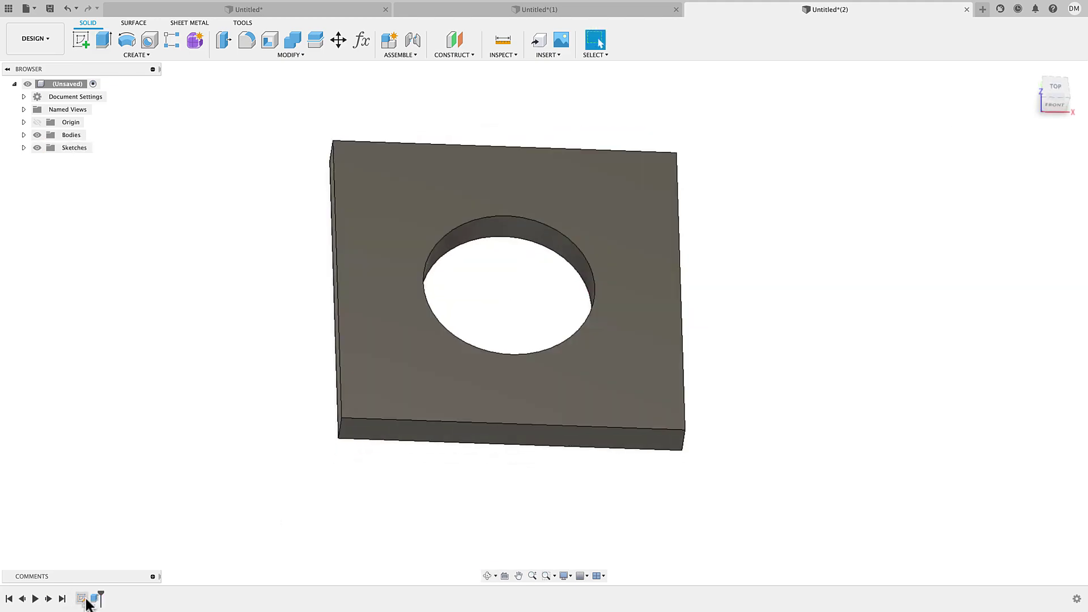
Reopen the plate's base sketch, set the square's horizontal width to 100 mm, and finish the sketch.
{"action": "double_click", "coordinate": [82, 599]}
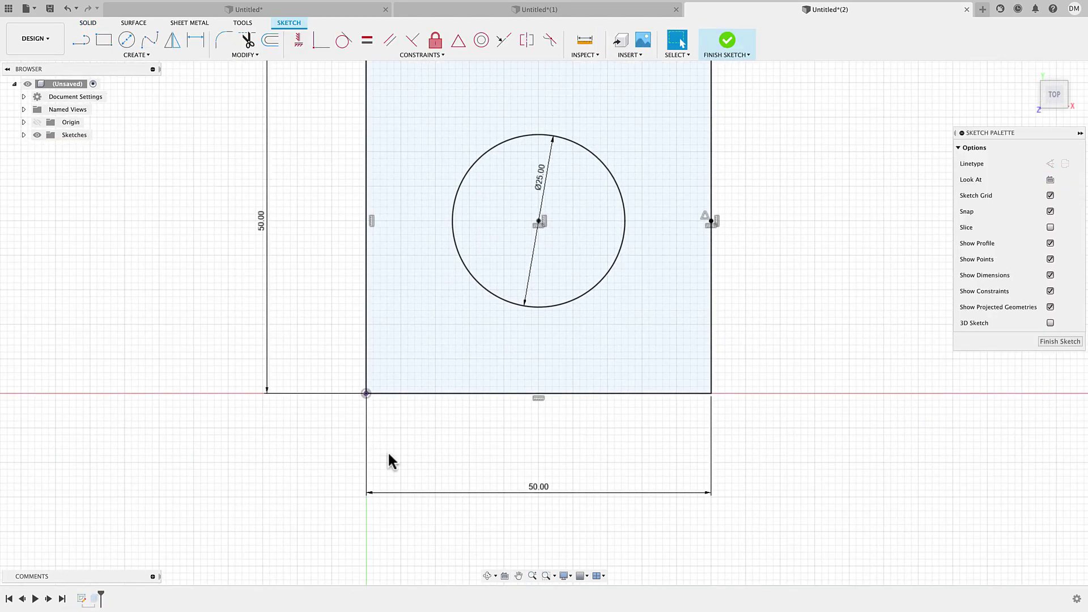
{"action": "scroll", "coordinate": [416, 475], "scroll_direction": "down", "scroll_amount": 3}
{"action": "double_click", "coordinate": [488, 495]}
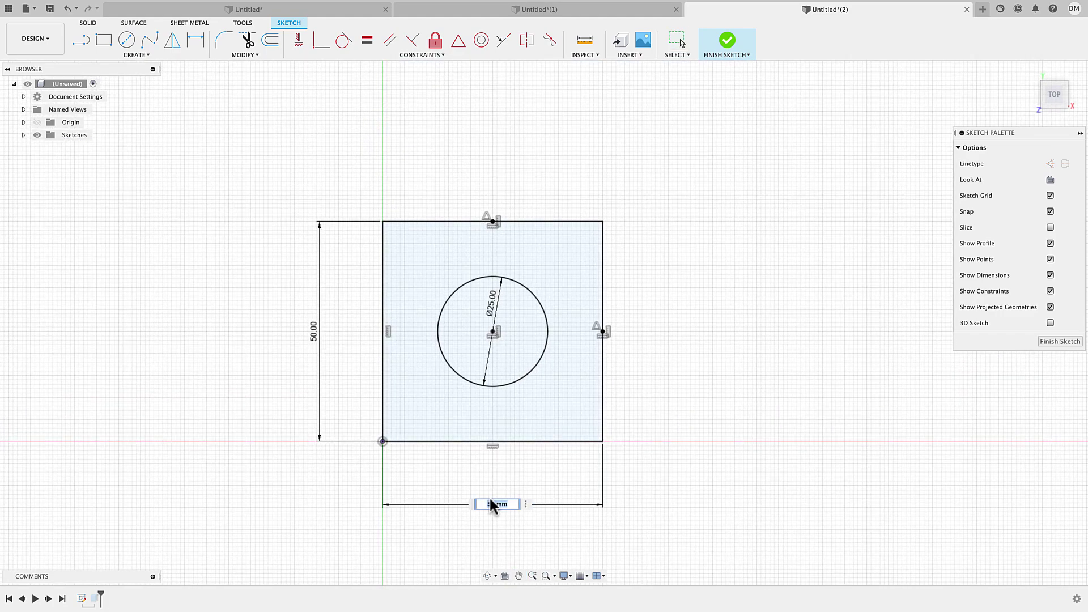
{"action": "type", "text": "100"}
{"action": "key", "text": "Return"}
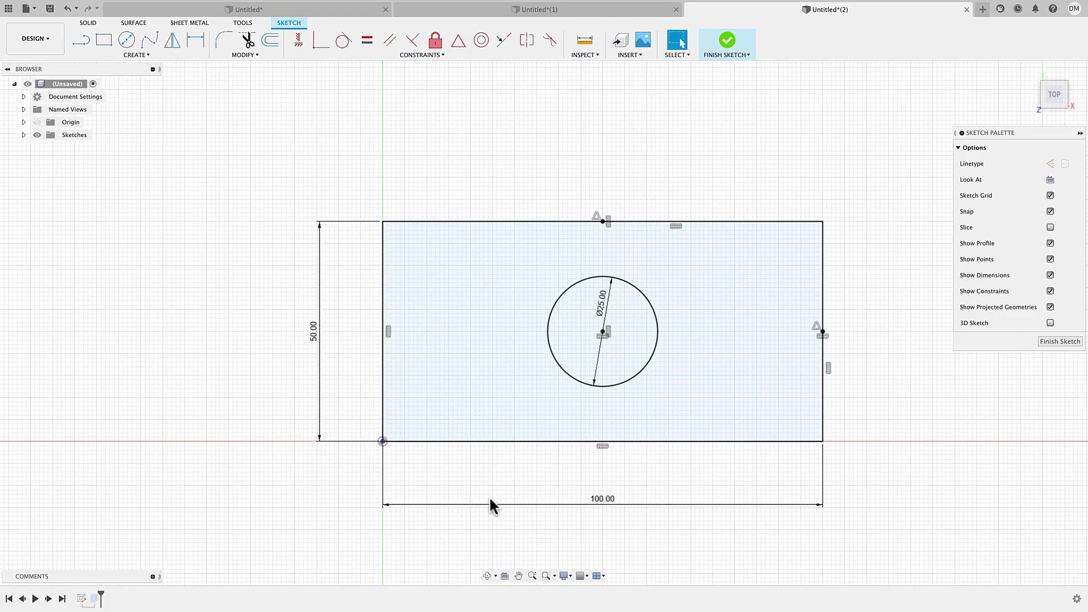
{"action": "left_click", "coordinate": [729, 42]}
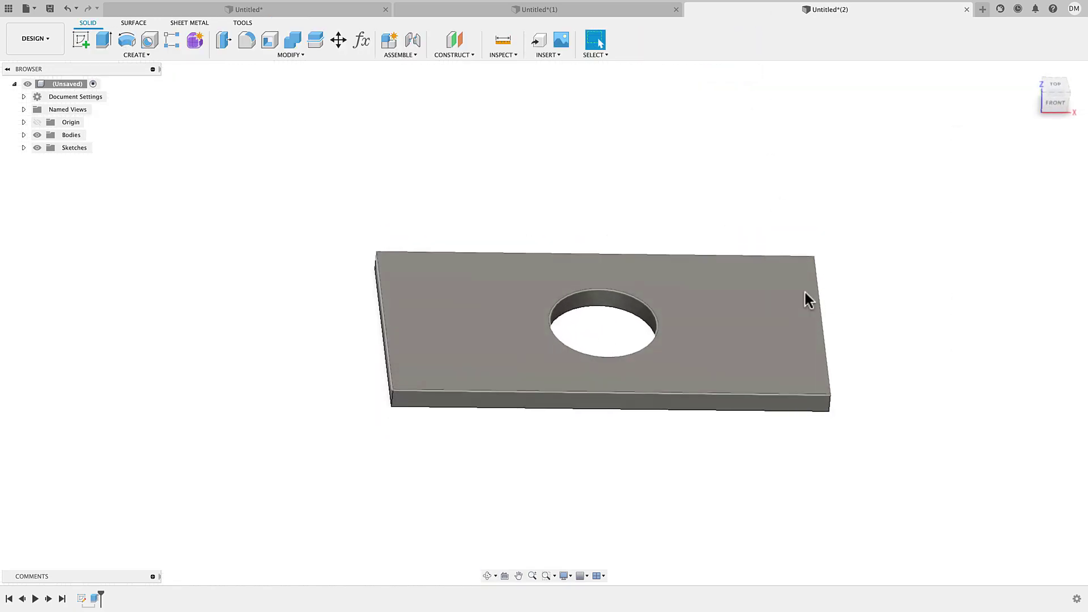
Edit the base sketch to set the rectangle's vertical height to 30 mm, and finish the sketch.
{"action": "double_click", "coordinate": [82, 598]}
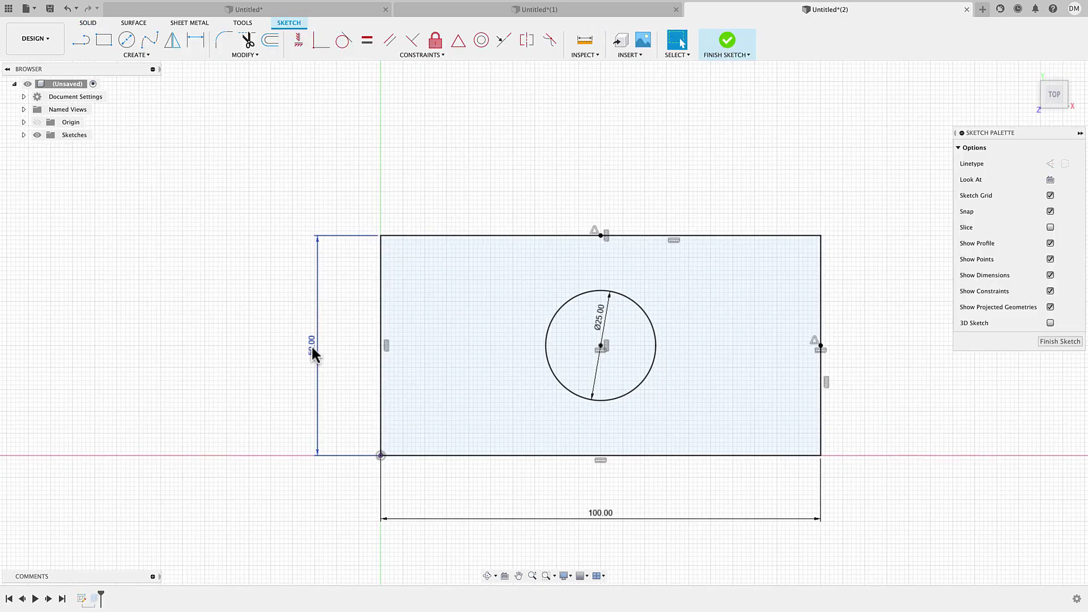
{"action": "double_click", "coordinate": [311, 345]}
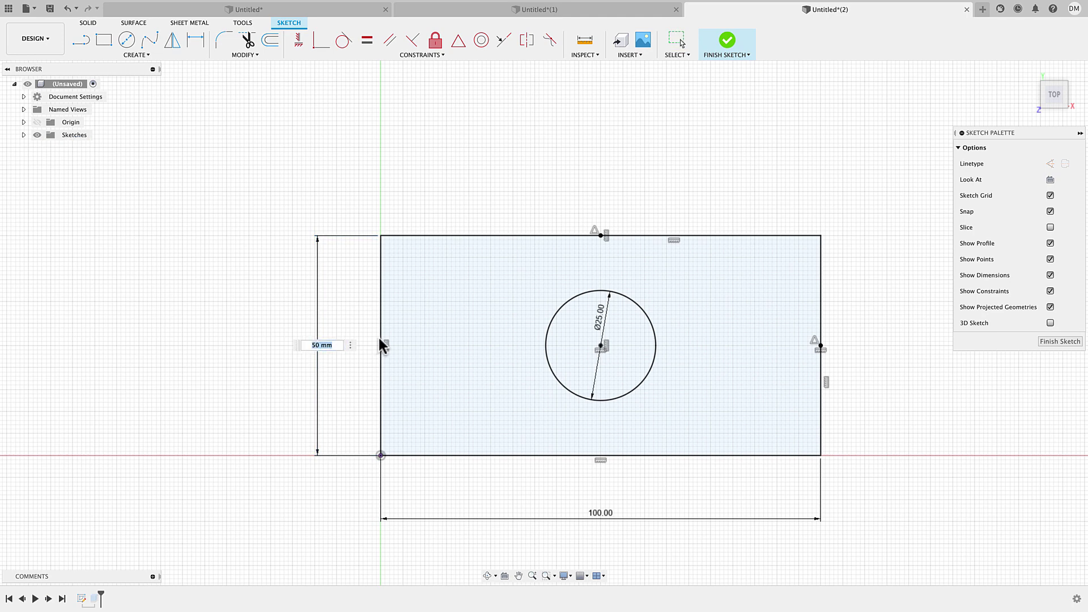
{"action": "type", "text": "30"}
{"action": "key", "text": "Return"}
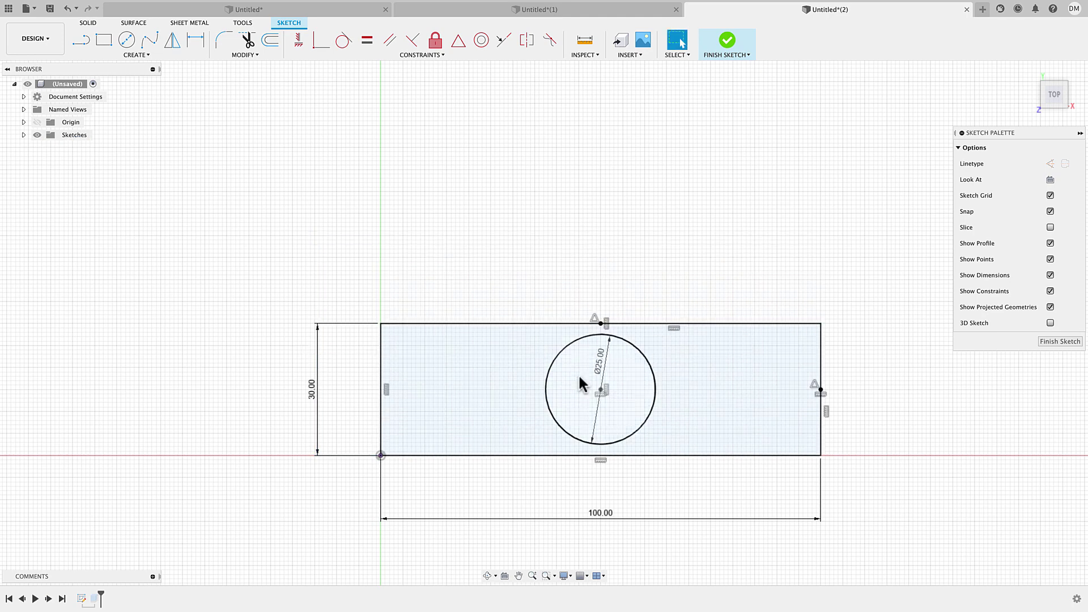
{"action": "left_click", "coordinate": [727, 41]}
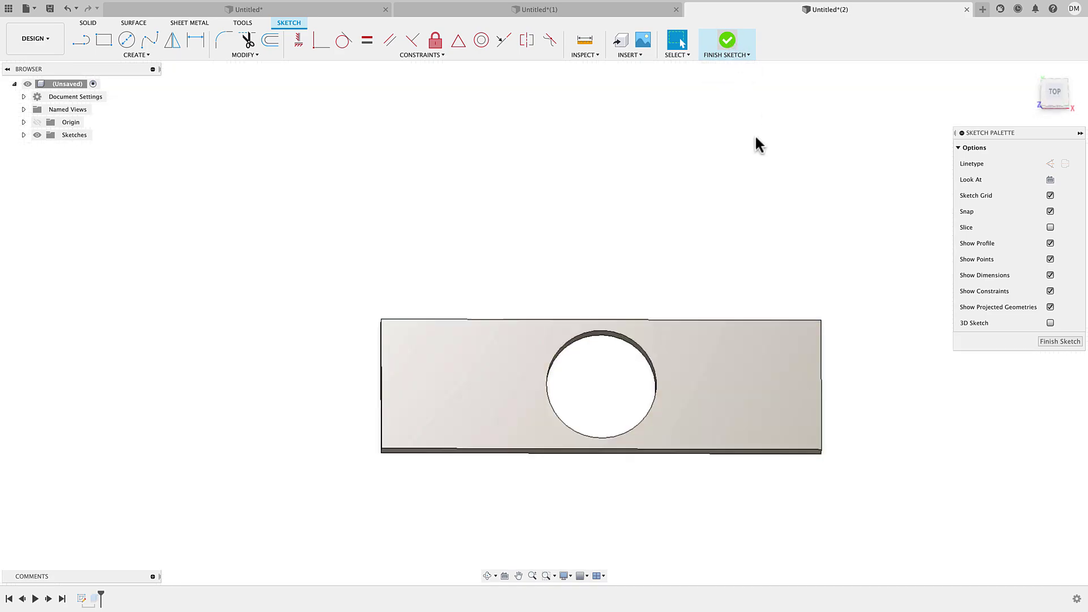
Edit the base sketch to set the circle's diameter to 20 mm, and finish the sketch.
{"action": "double_click", "coordinate": [82, 598]}
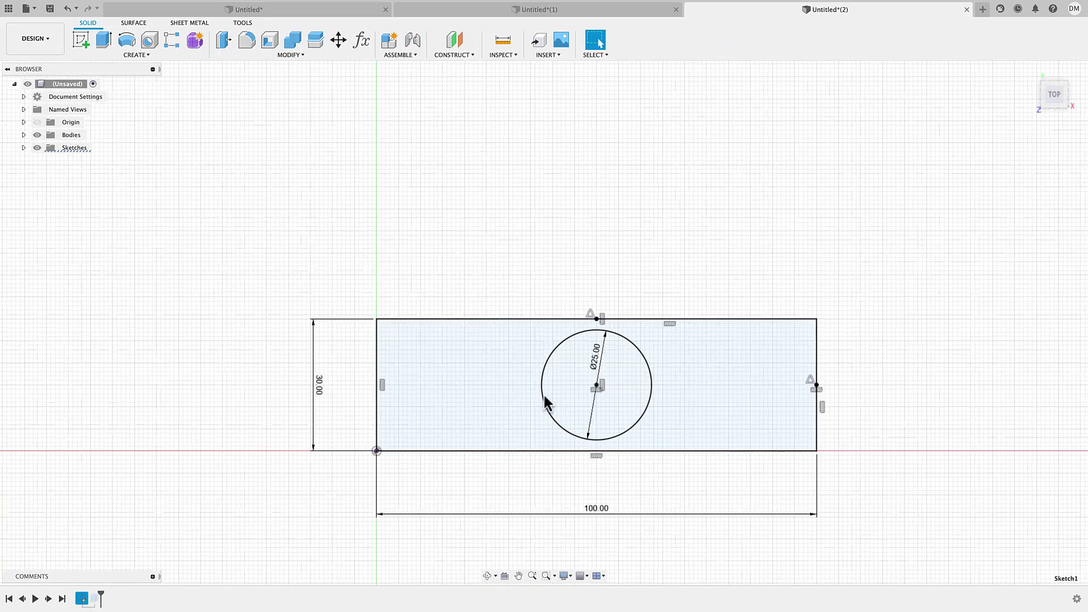
{"action": "double_click", "coordinate": [600, 356]}
{"action": "type", "text": "20"}
{"action": "key", "text": "Return"}
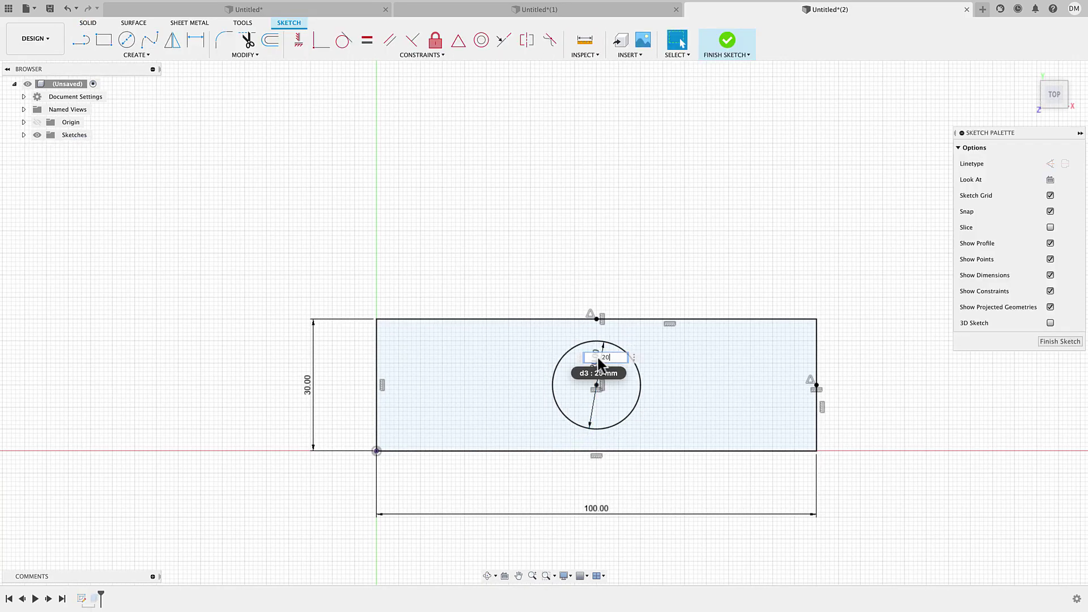
{"action": "left_click", "coordinate": [729, 41]}
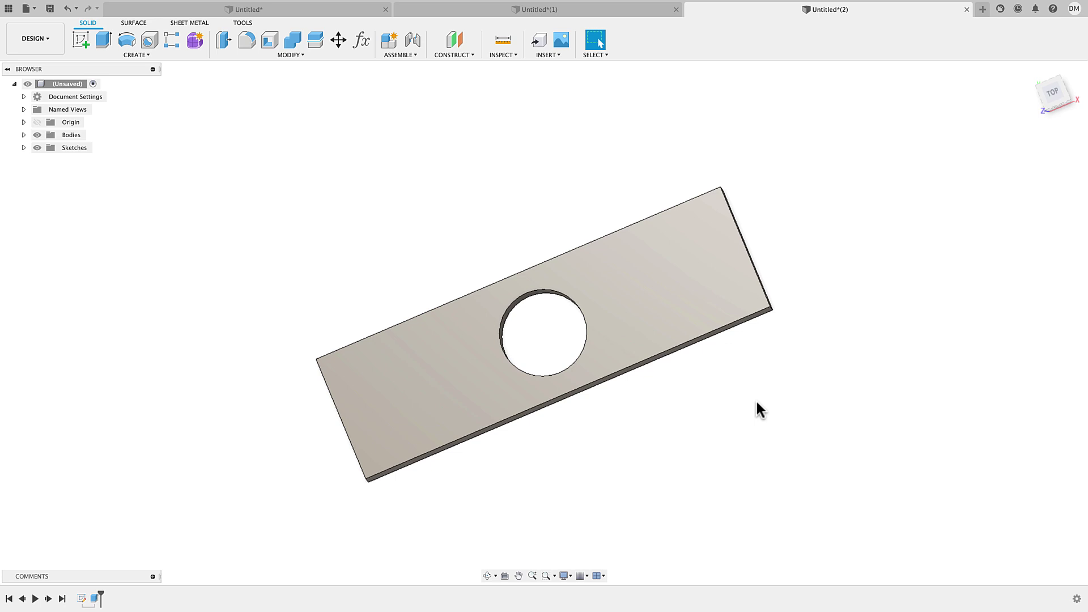
Reopen the resized plate's base sketch for editing.
{"action": "middle_click_drag", "start_coordinate": [662, 450], "coordinate": [672, 424], "text": "shift"}
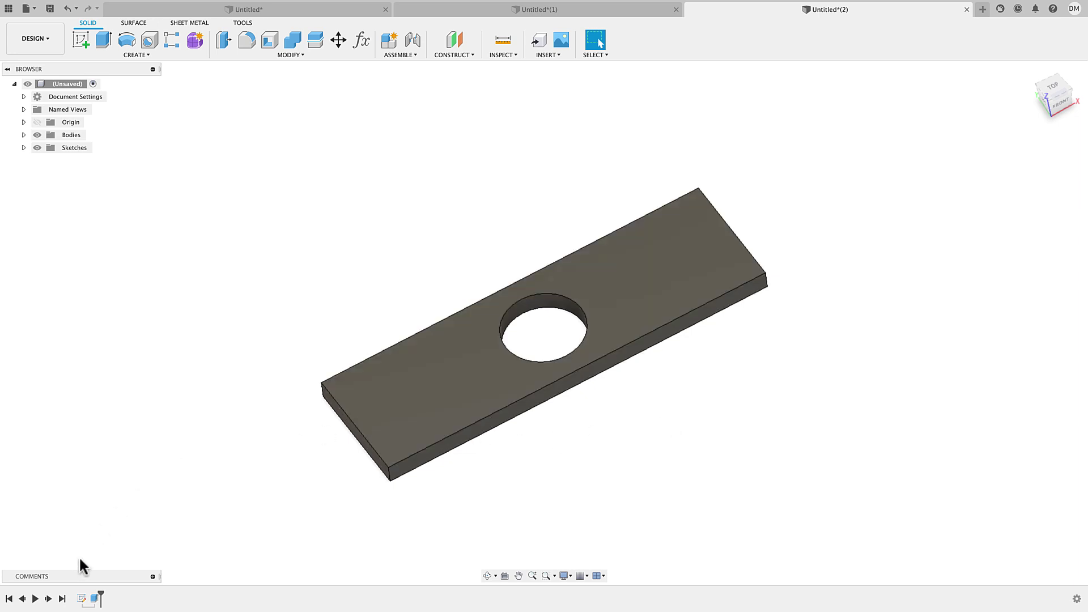
{"action": "double_click", "coordinate": [81, 598]}
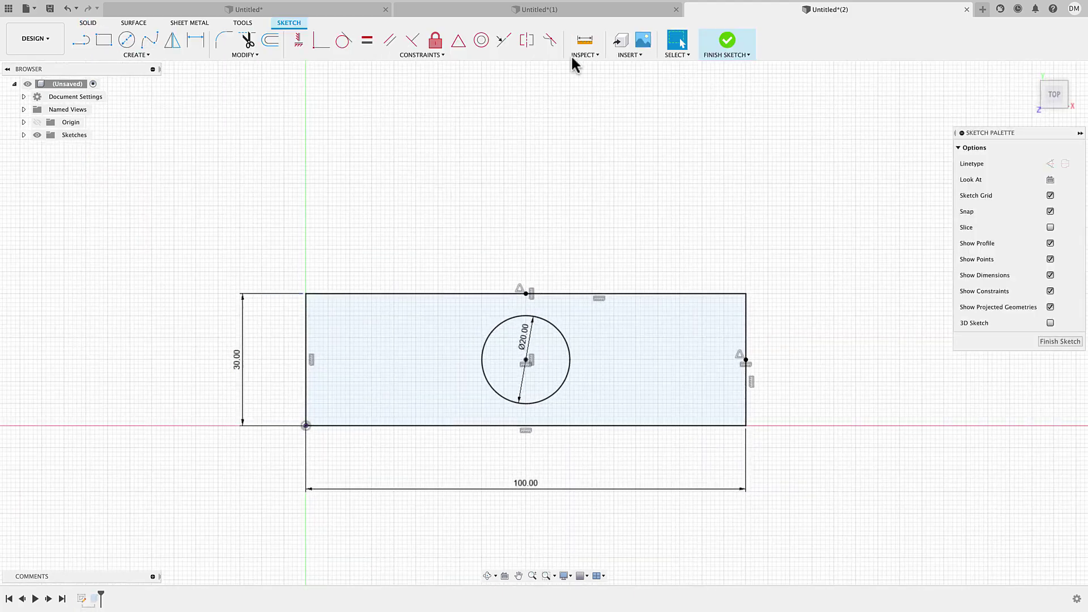